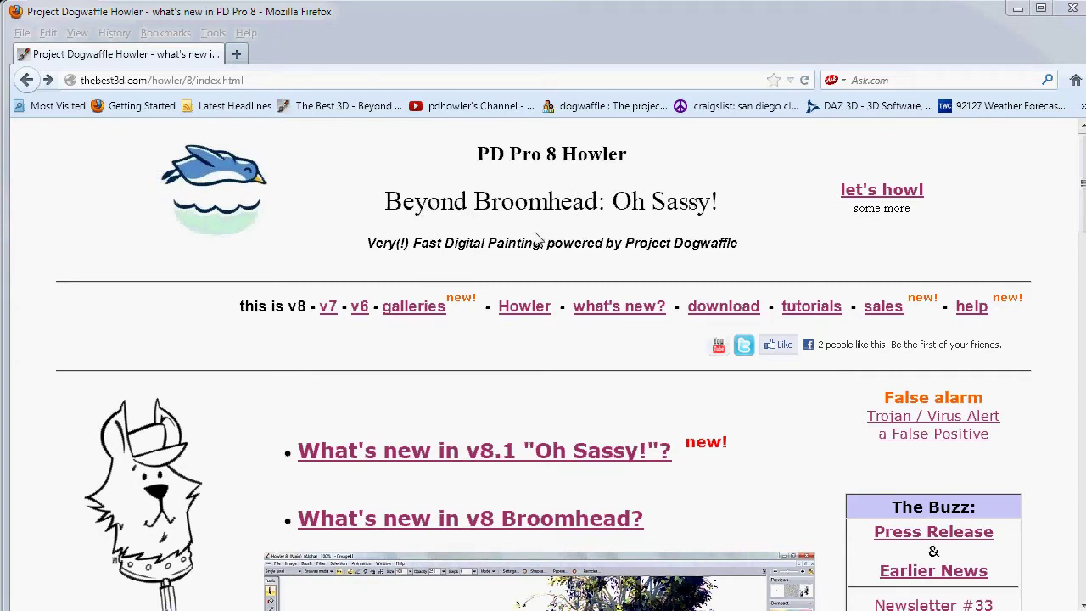
Open the "What's new in v8.1 'Oh Sassy!'" page and look through its list of new features
left_click(634, 214)
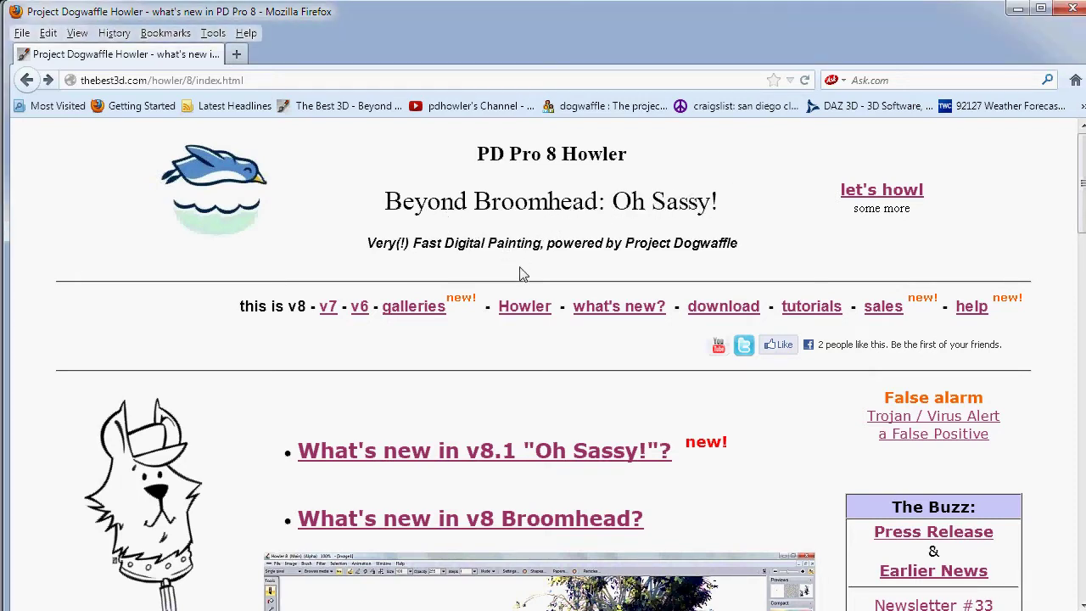
scroll(521, 263, "down", 4)
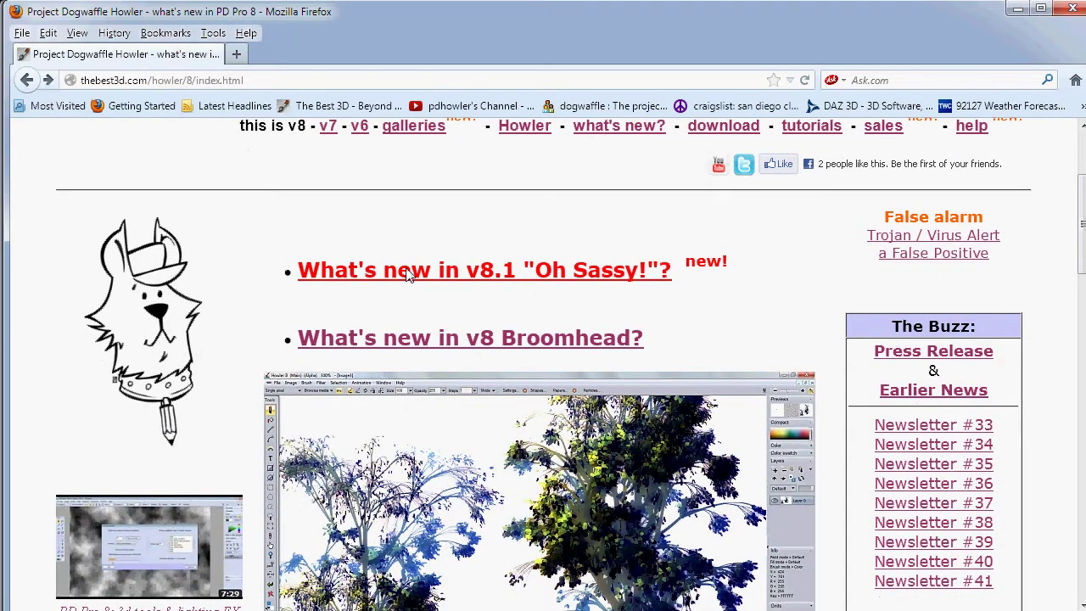
left_click(407, 271)
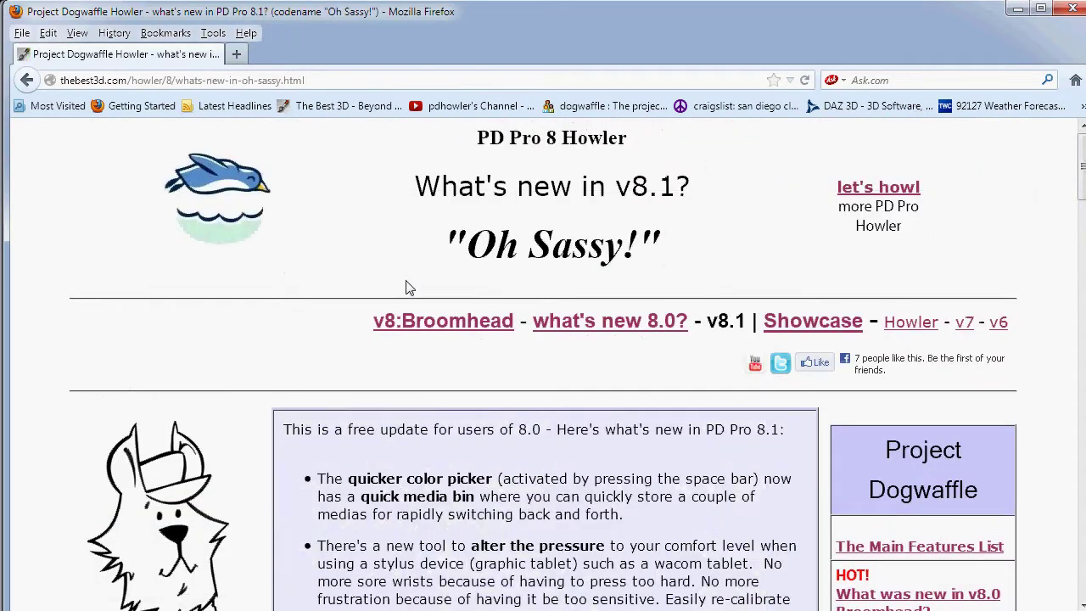
scroll(406, 287, "down", 6)
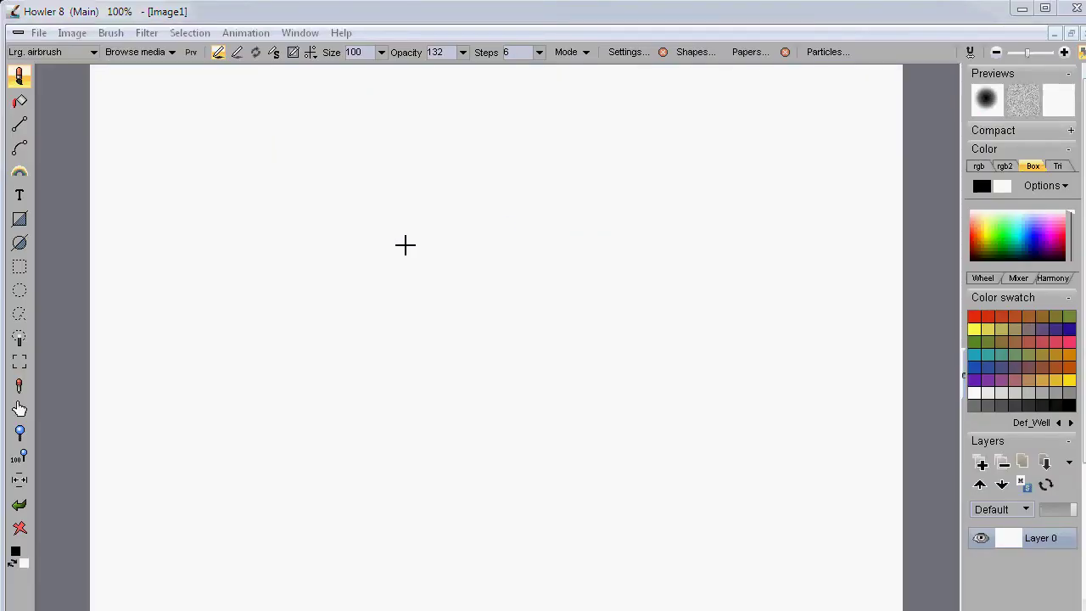
Switch to Howler 8 and airbrush an orange-red scribble on the canvas's upper left and a magenta one on its upper right
left_click(974, 236)
mouse_move(329, 188)
left_mouse_down()
mouse_move(260, 220)
mouse_move(297, 264)
mouse_move(373, 313)
left_mouse_up()
left_click(1050, 239)
mouse_move(643, 183)
left_mouse_down()
mouse_move(601, 223)
mouse_move(655, 289)
left_mouse_up()
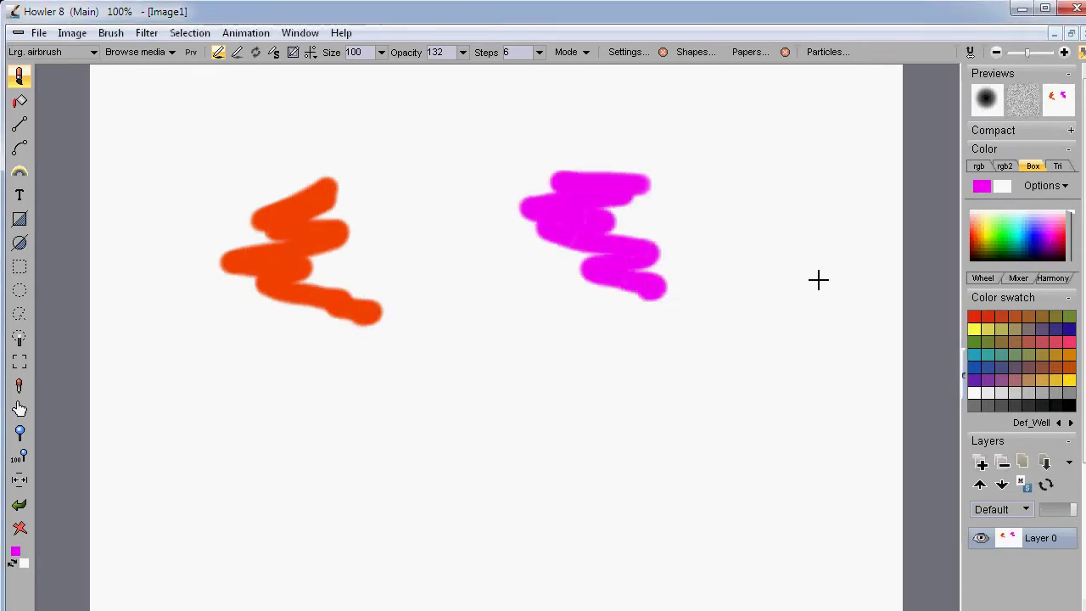
Look at the current magenta in the Tri, rgb2 and rgb colour views
left_click(1058, 167)
left_click(1004, 166)
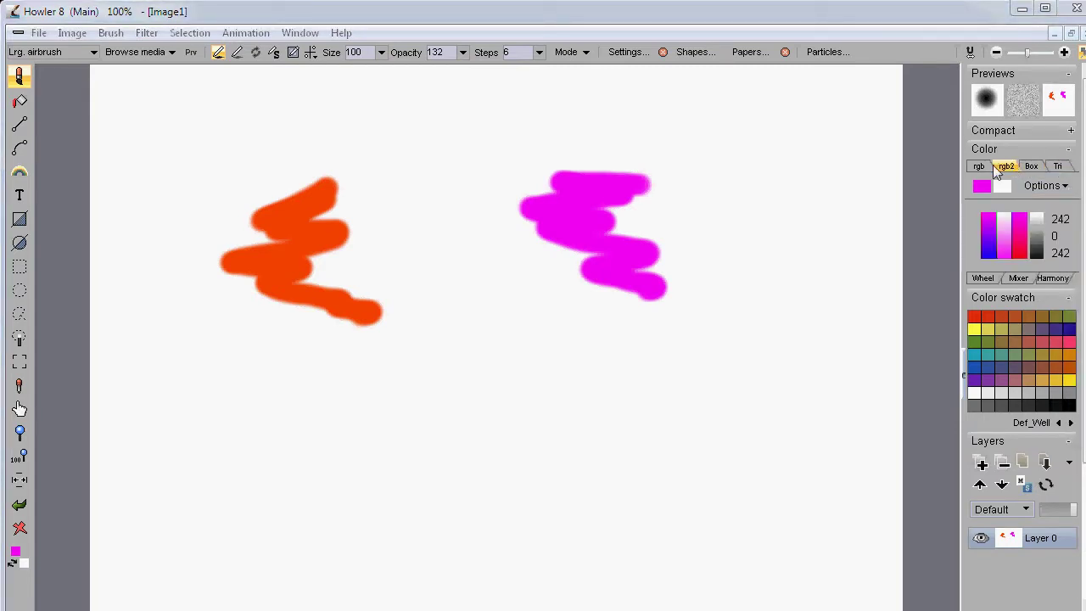
left_click(979, 167)
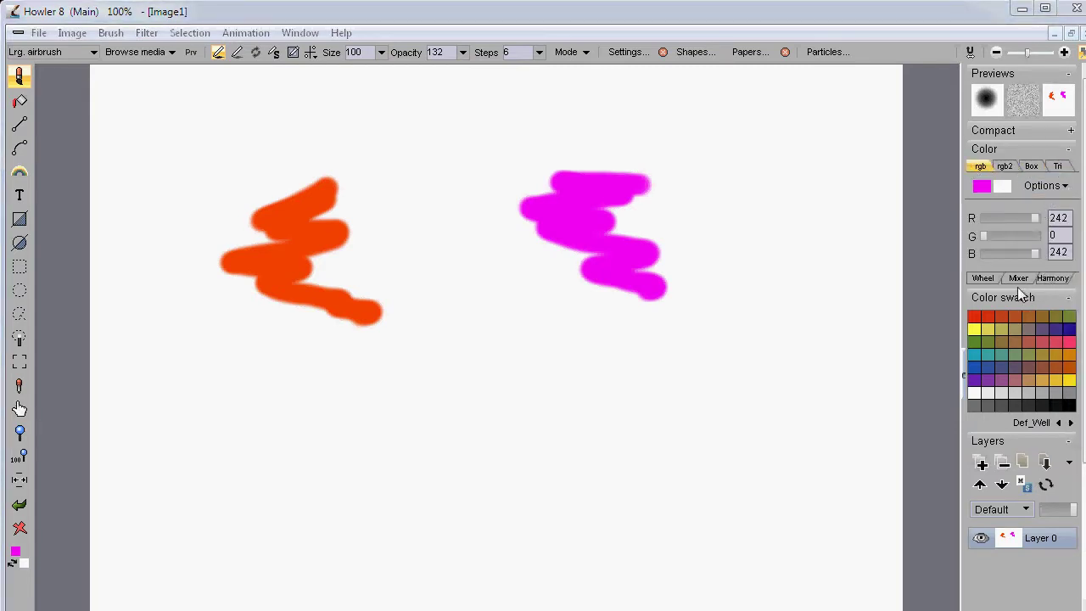
Pick yellow and dark blue from the colour mixer, painting a yellow scribble between the existing ones, a dark blue one above and a curved dark blue stroke
left_click(1017, 278)
left_click(1008, 322)
mouse_move(560, 337)
left_mouse_down()
mouse_move(565, 323)
mouse_move(478, 240)
mouse_move(593, 323)
left_mouse_up()
left_click(1023, 367)
mouse_move(360, 138)
left_mouse_down()
mouse_move(507, 139)
mouse_move(383, 201)
left_mouse_up()
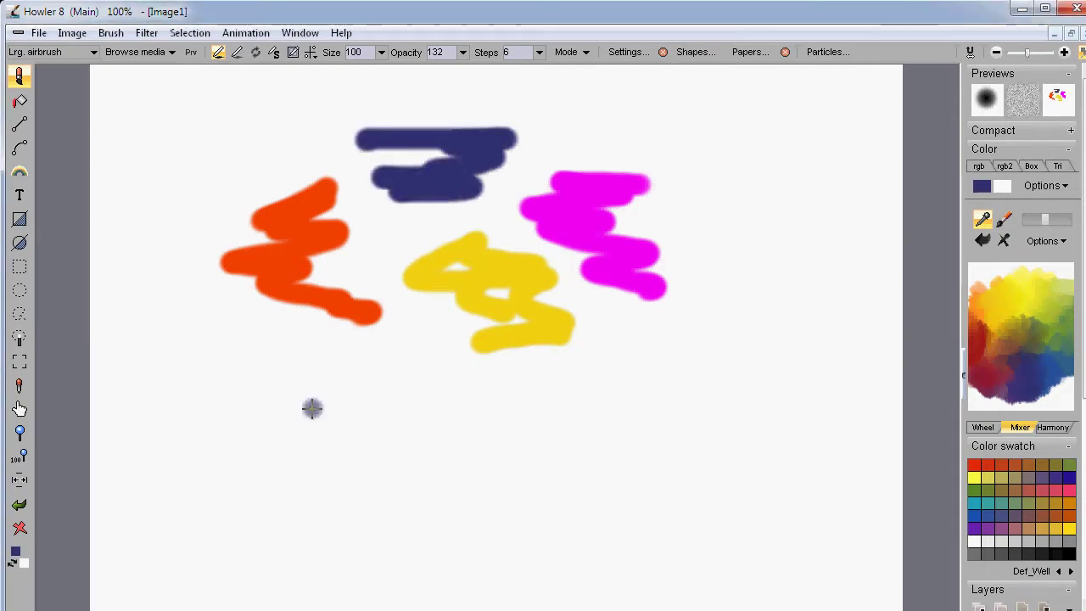
left_click_drag(313, 409, 438, 286)
Pick green from the colour mixer and examine the quick colour picker with its temporary media bin over the canvas
left_click(1046, 326)
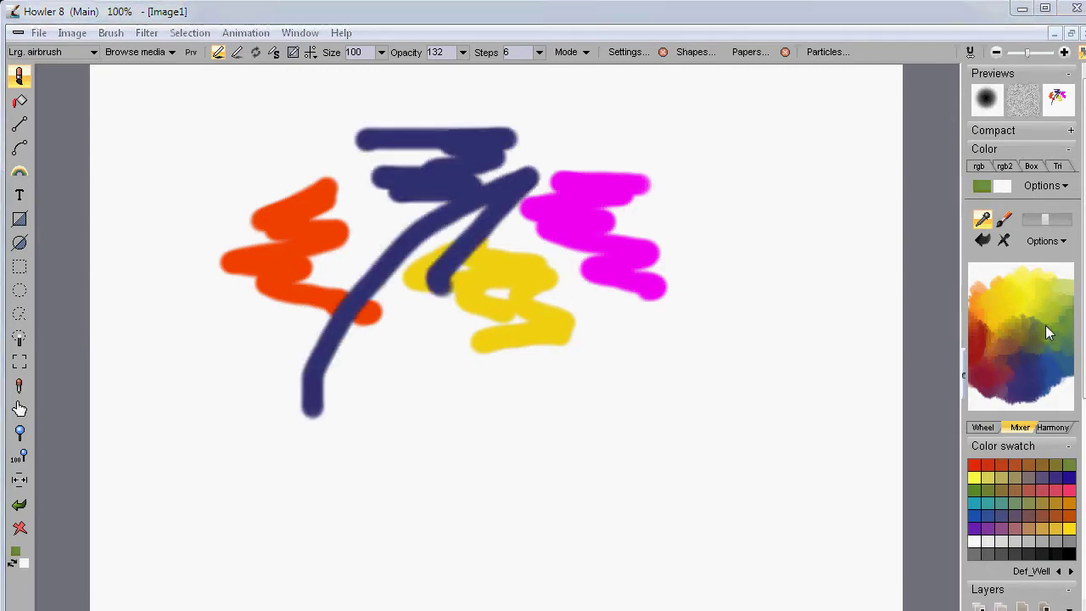
right_click(537, 365)
right_click(537, 364)
right_click(594, 350)
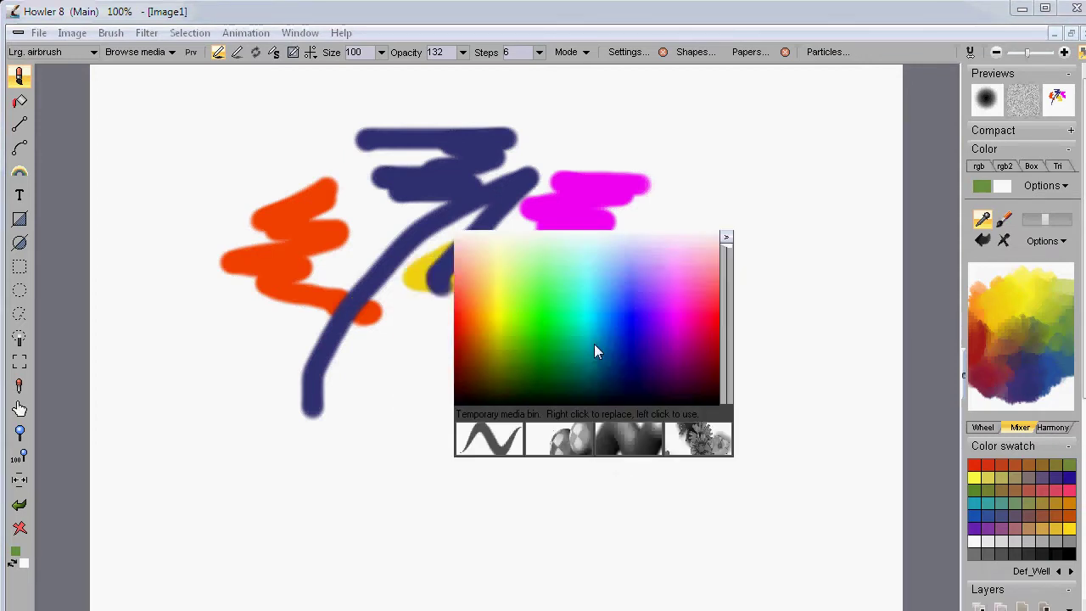
right_click(593, 348)
right_click(594, 348)
right_click(596, 344)
right_click(596, 343)
right_click(598, 348)
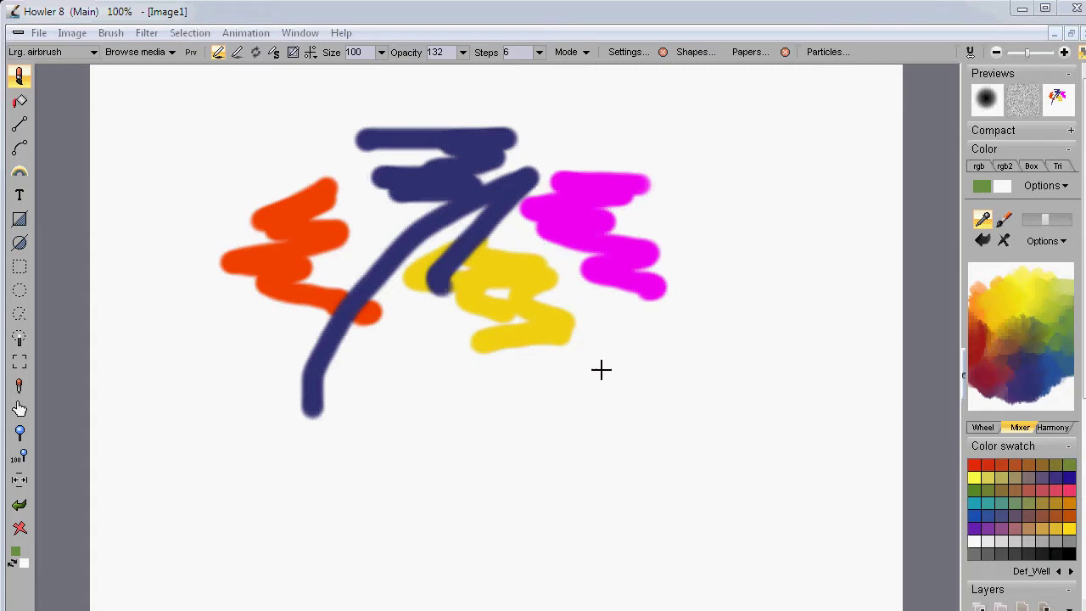
Sample magenta from its scribble and dark blue from its scribble with the colour picker tool, returning to the brush after each
key("i")
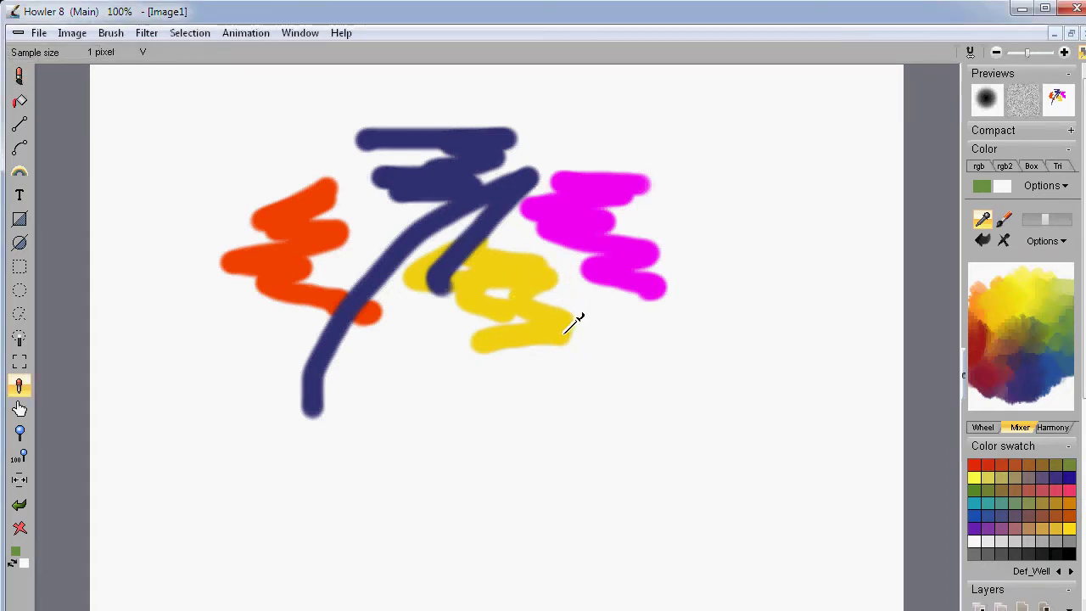
left_click(590, 188)
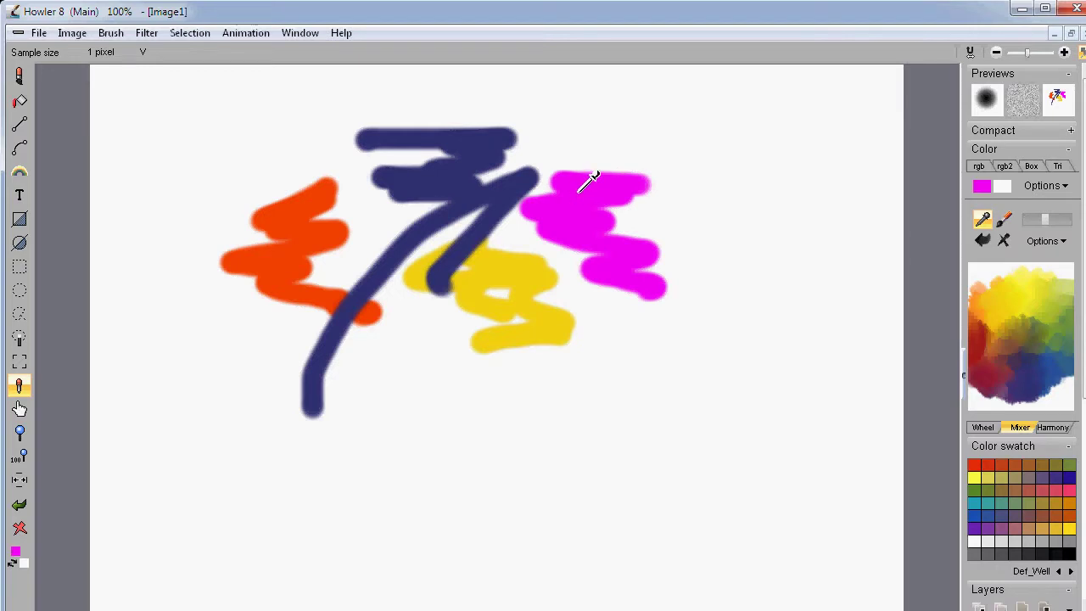
key("b")
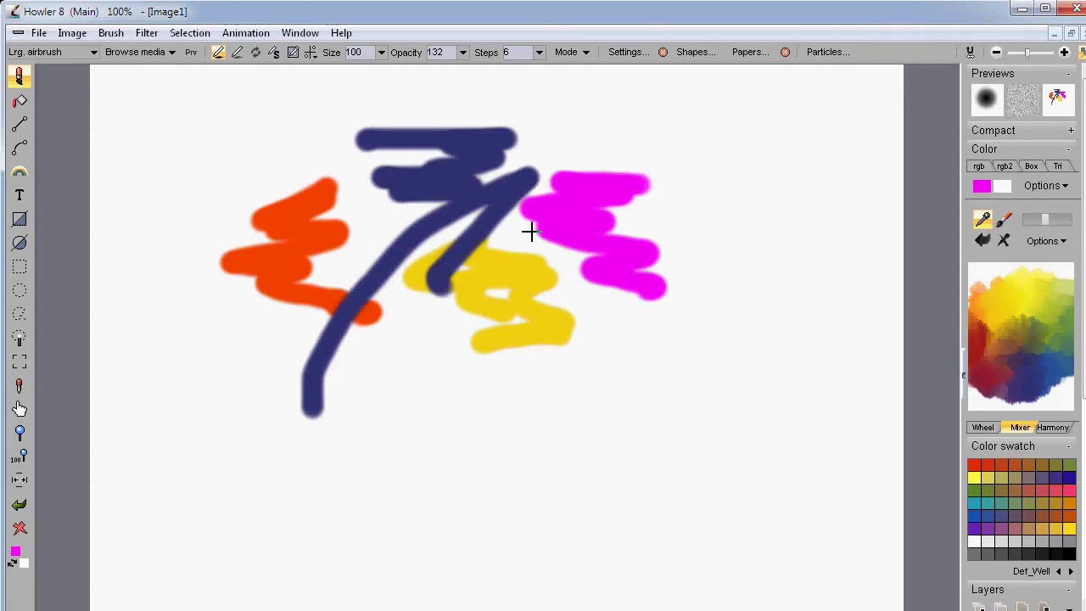
key("i")
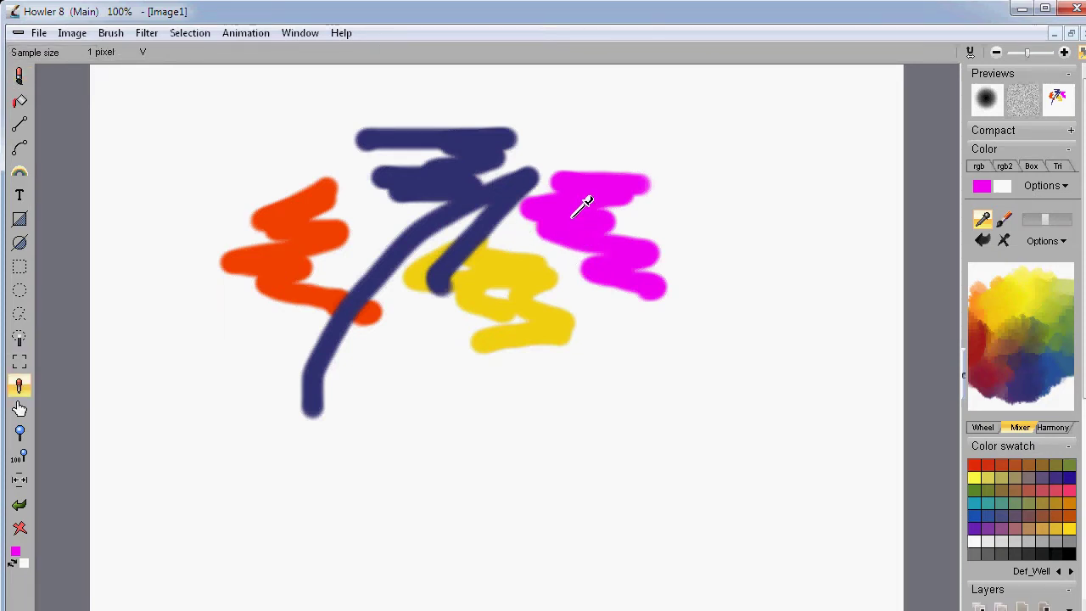
left_click(473, 139)
key("b")
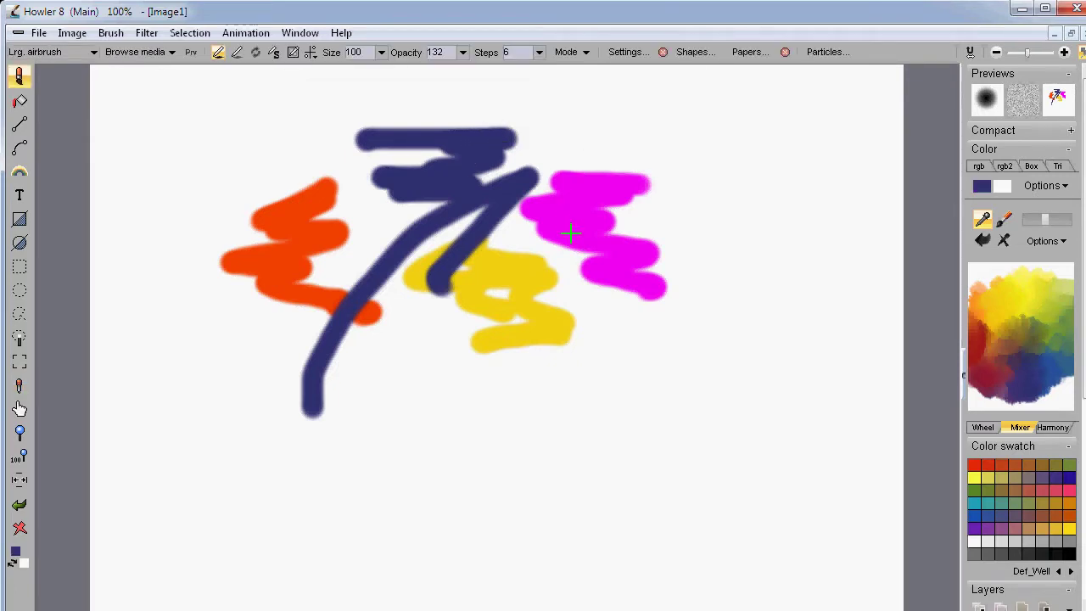
Sample the orange-red from its scribble and paint a second scribble of that colour just above it
key("i")
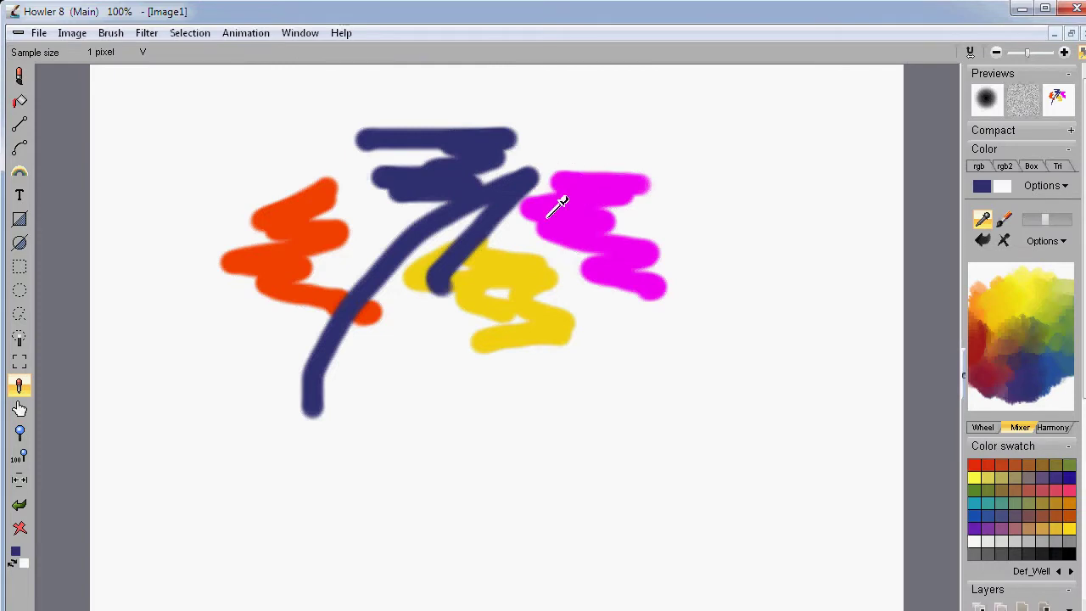
left_click(281, 213)
mouse_move(292, 114)
left_mouse_down()
mouse_move(286, 153)
mouse_move(361, 176)
left_mouse_up()
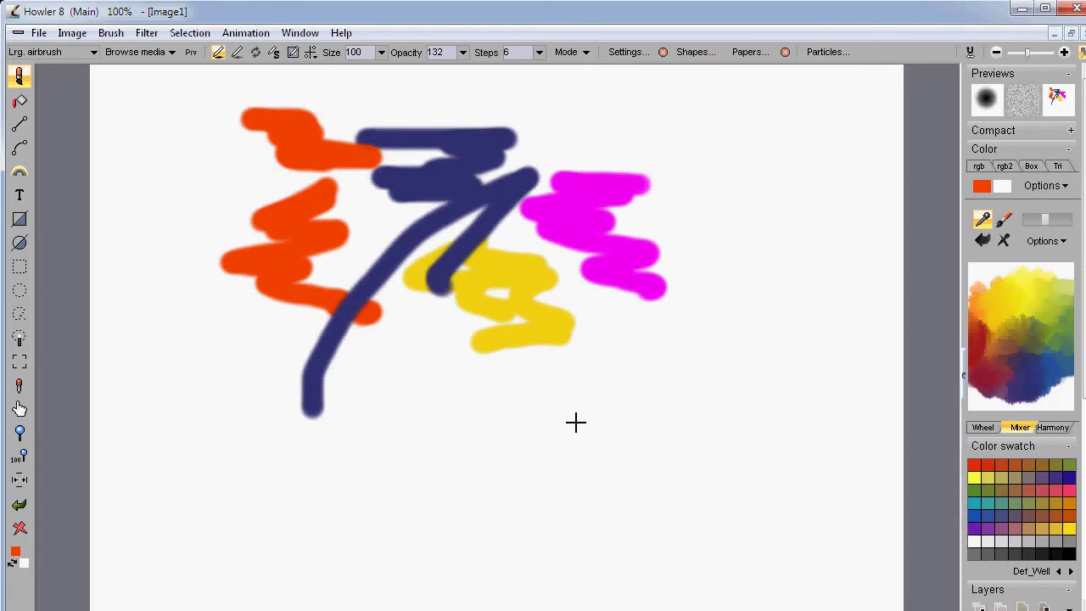
Sample the white canvas colour and paint over the middle of the magenta scribble
key("i")
left_click(628, 355)
mouse_move(629, 289)
left_mouse_down()
mouse_move(614, 248)
mouse_move(575, 229)
mouse_move(597, 237)
mouse_move(582, 270)
left_mouse_up()
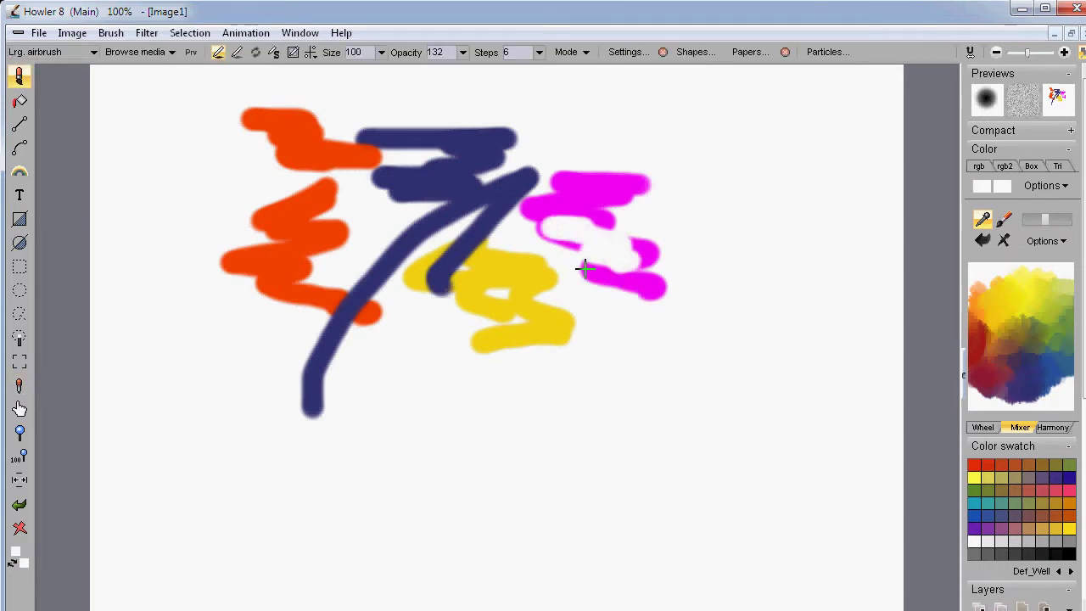
Choose a bright blue in the quick colour picker and paint a scribble below the yellow one
right_click(580, 270)
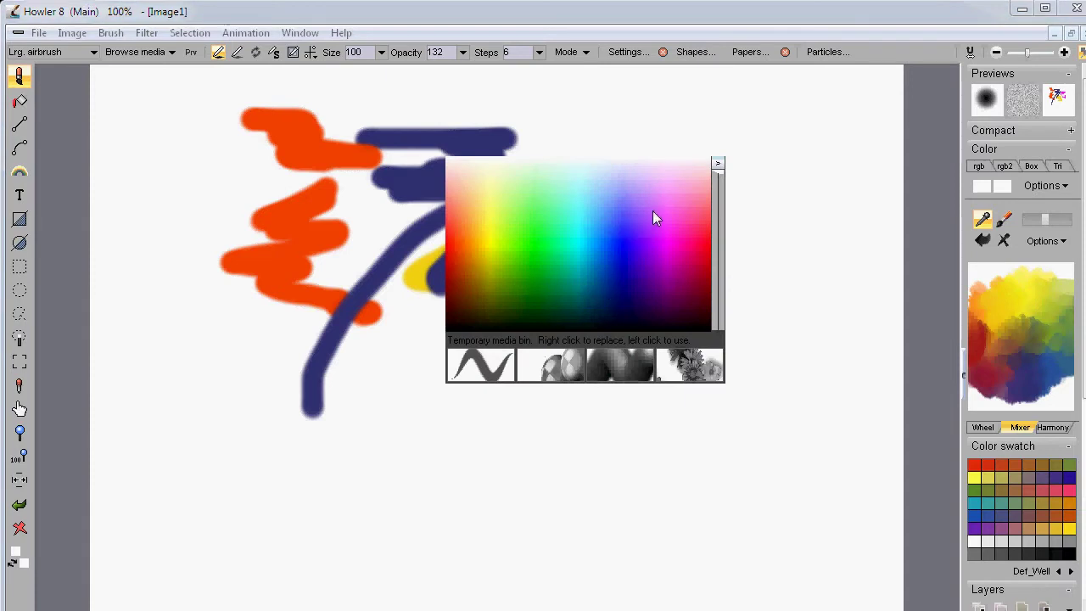
right_click(387, 431)
left_click(386, 430)
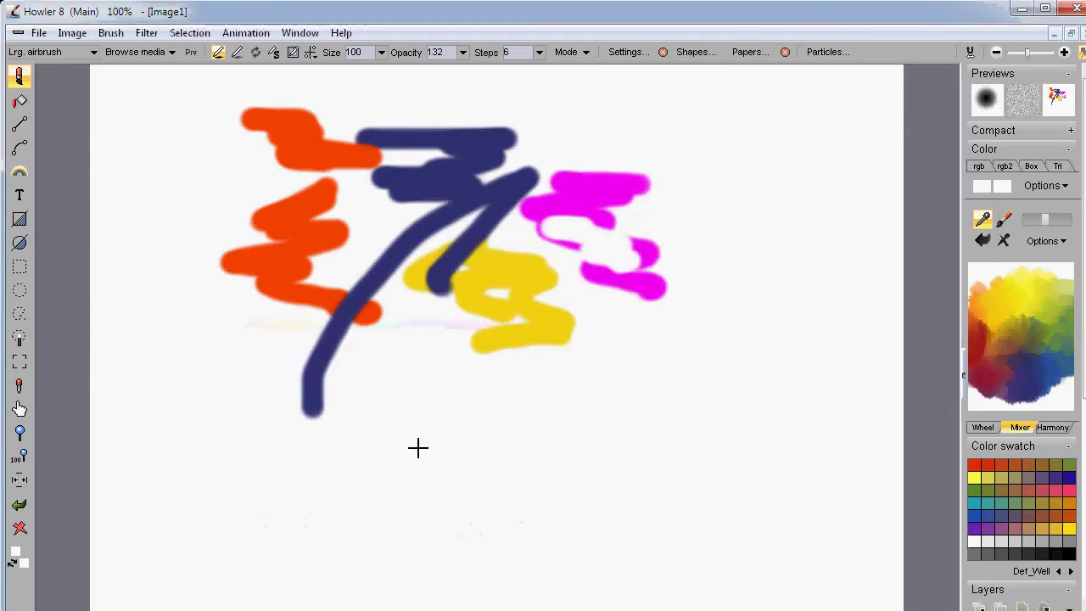
right_click(389, 451)
left_click(387, 451)
right_click(366, 446)
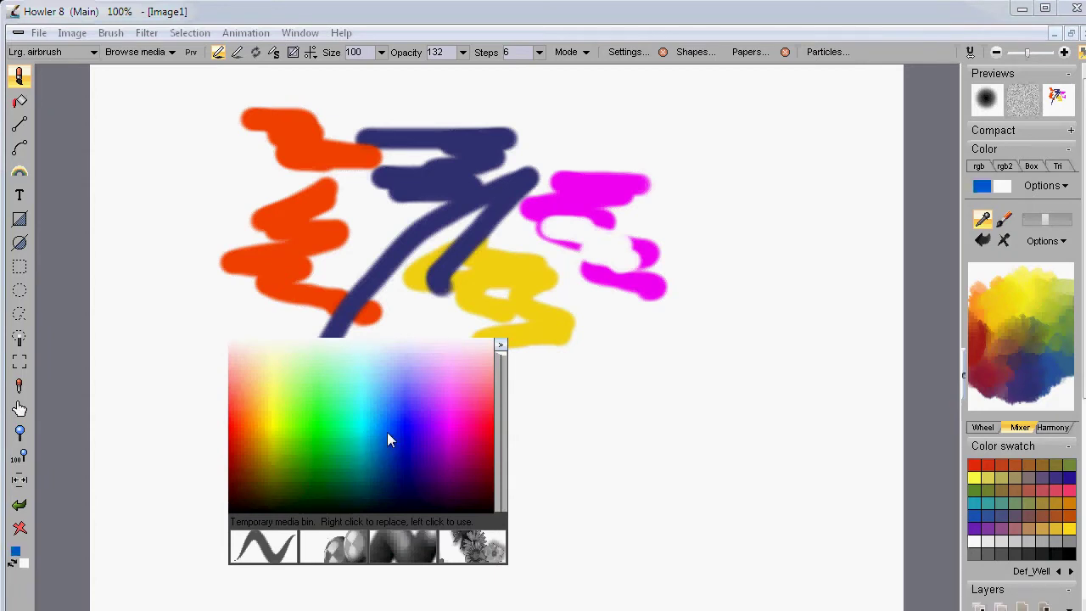
mouse_move(547, 358)
left_mouse_down()
mouse_move(608, 374)
mouse_move(592, 412)
mouse_move(547, 450)
left_mouse_up()
Using the quick media bin, paint a blue airbrush stroke across the lower left and a diagonal trail of checkered balls right of centre
right_click(419, 475)
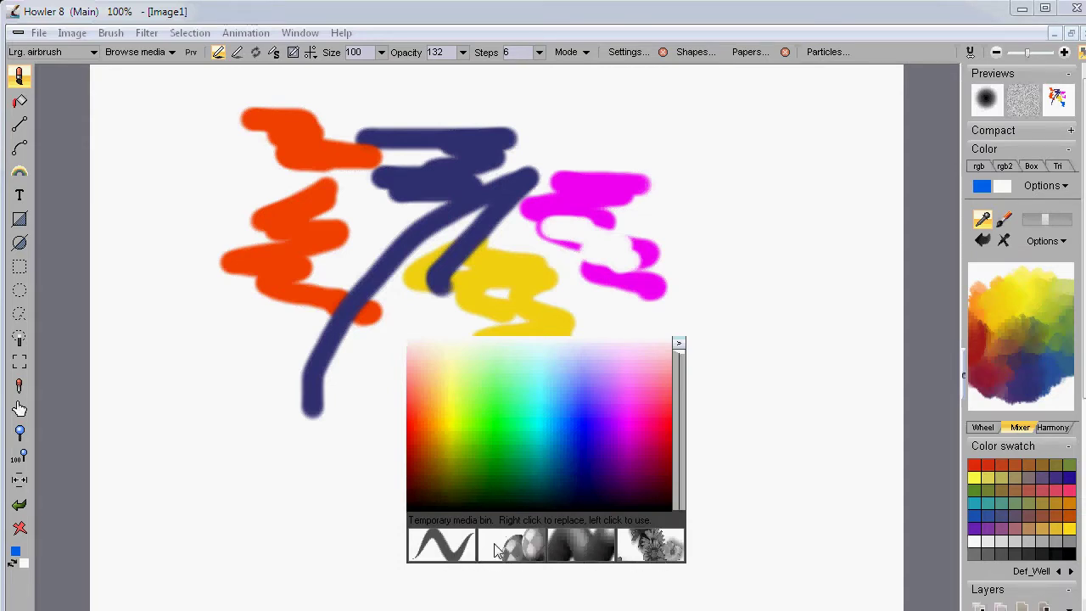
left_click(440, 550)
mouse_move(257, 429)
left_mouse_down()
mouse_move(351, 368)
mouse_move(350, 443)
mouse_move(430, 487)
left_mouse_up()
right_click(430, 487)
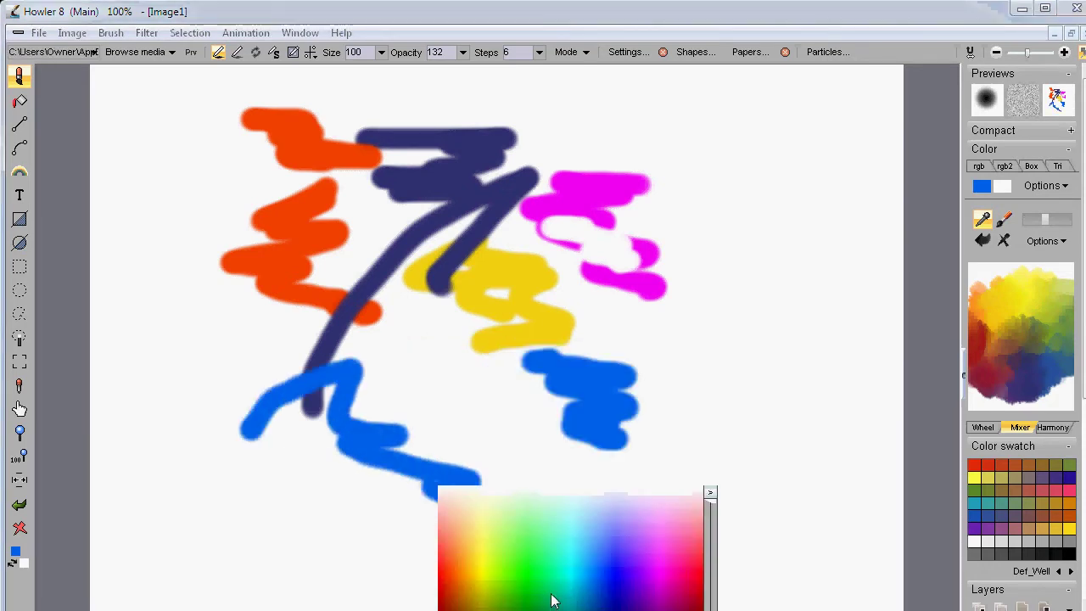
mouse_move(507, 223)
left_mouse_down()
mouse_move(496, 255)
mouse_move(707, 413)
left_mouse_up()
Using the quick media bin, paint a winding orange tube stroke left of centre and a column of flowers down the right side
right_click(713, 246)
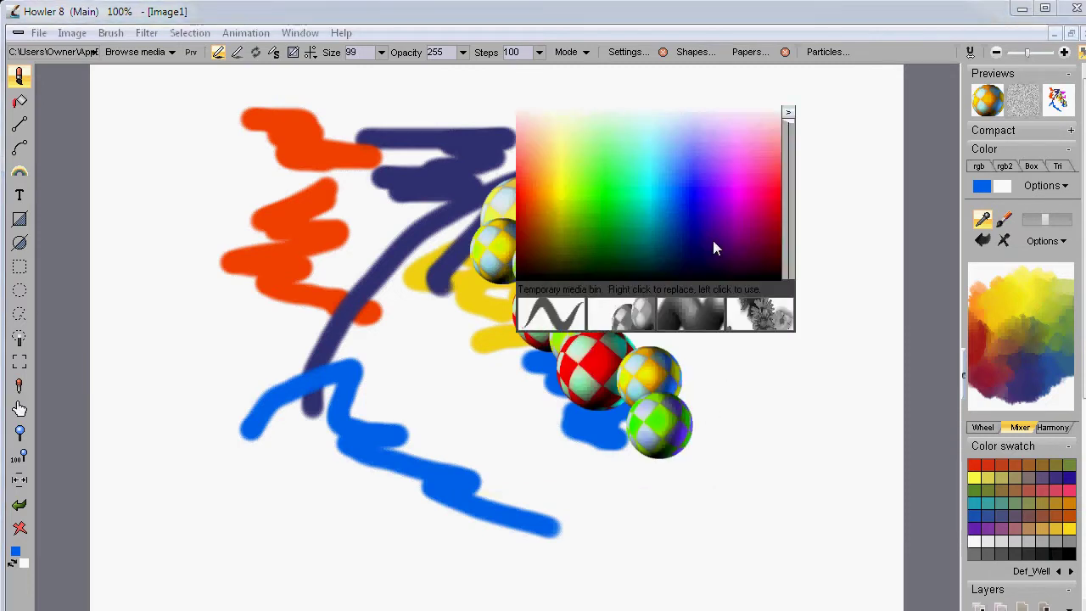
left_click(701, 307)
mouse_move(307, 180)
left_mouse_down()
mouse_move(399, 251)
mouse_move(381, 436)
mouse_move(500, 449)
left_mouse_up()
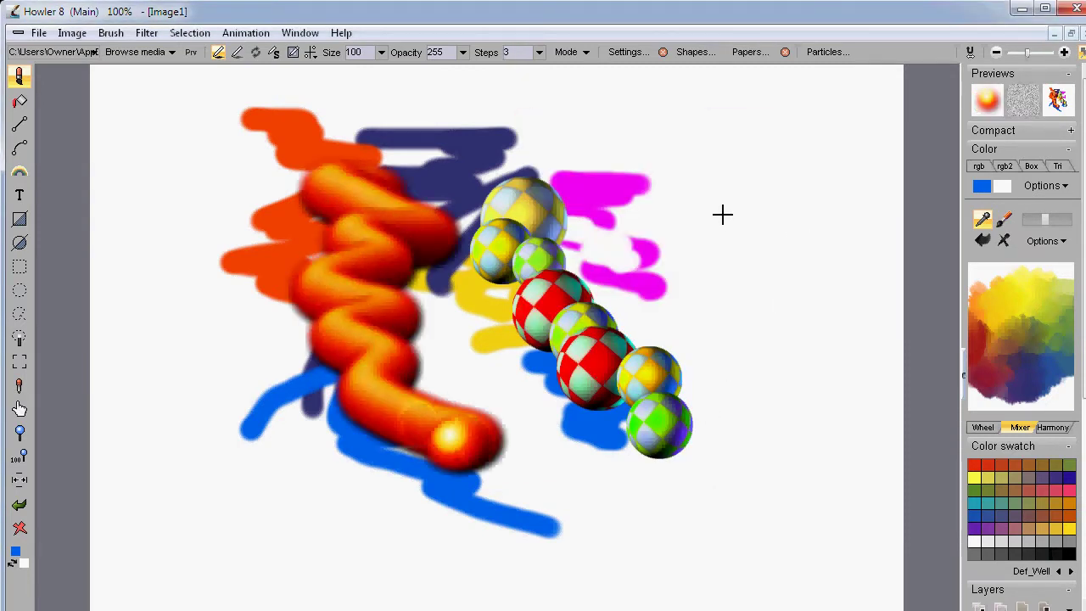
right_click(722, 214)
left_click(813, 319)
mouse_move(715, 136)
left_mouse_down()
mouse_move(747, 210)
mouse_move(733, 320)
mouse_move(750, 430)
mouse_move(717, 433)
left_mouse_up()
Using the quick media bin, paint checkered balls down the canvas's left side and a winding blue airbrush stroke through the centre
right_click(492, 340)
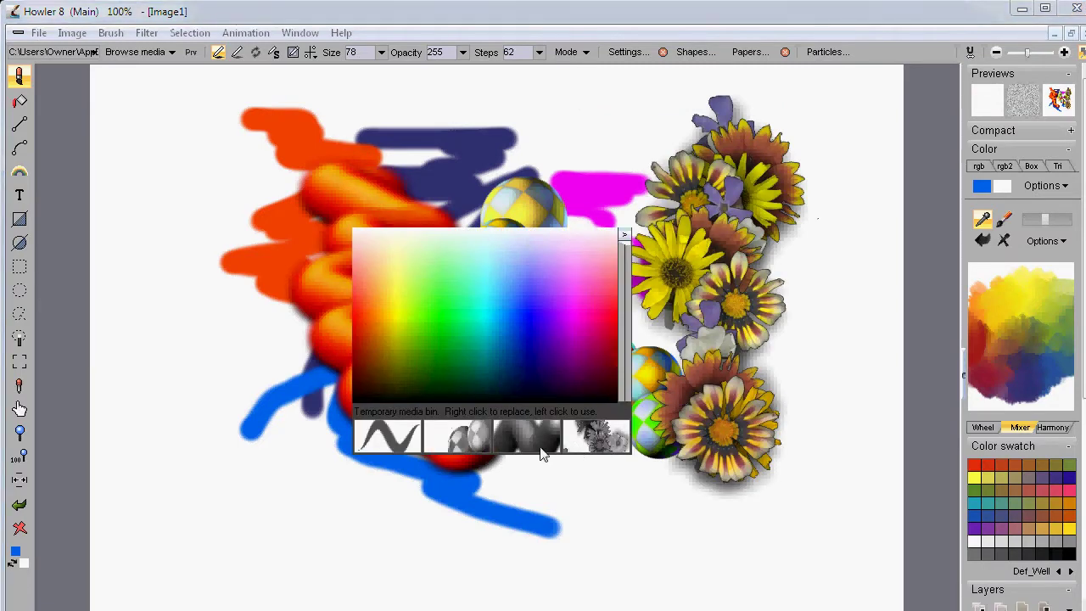
left_click(463, 447)
mouse_move(208, 132)
left_mouse_down()
mouse_move(413, 189)
mouse_move(231, 452)
mouse_move(319, 550)
left_mouse_up()
right_click(510, 502)
left_click(368, 563)
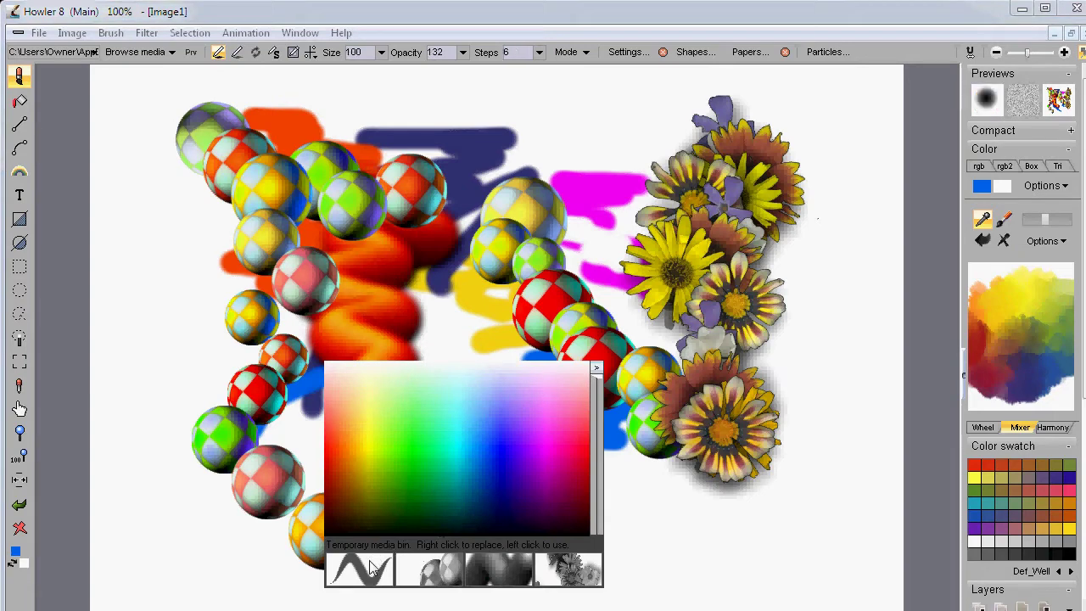
mouse_move(465, 146)
left_mouse_down()
mouse_move(543, 153)
mouse_move(483, 451)
mouse_move(667, 519)
left_mouse_up()
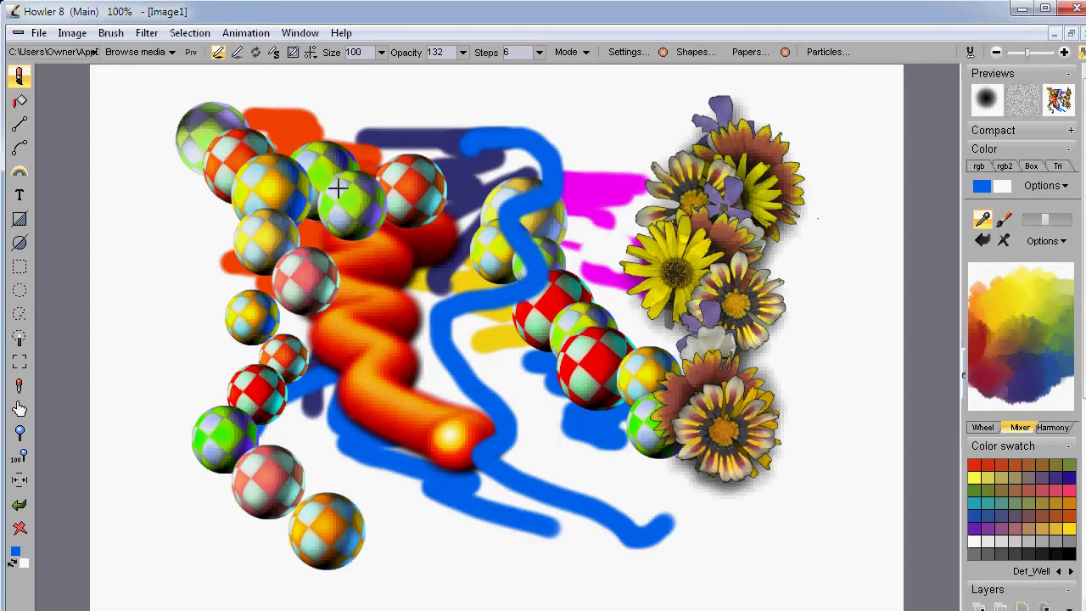
Browse the brush media categories, including Organic effects and Calligraphy, and load Fractal Brush 6 from the Fractal category
left_click(142, 54)
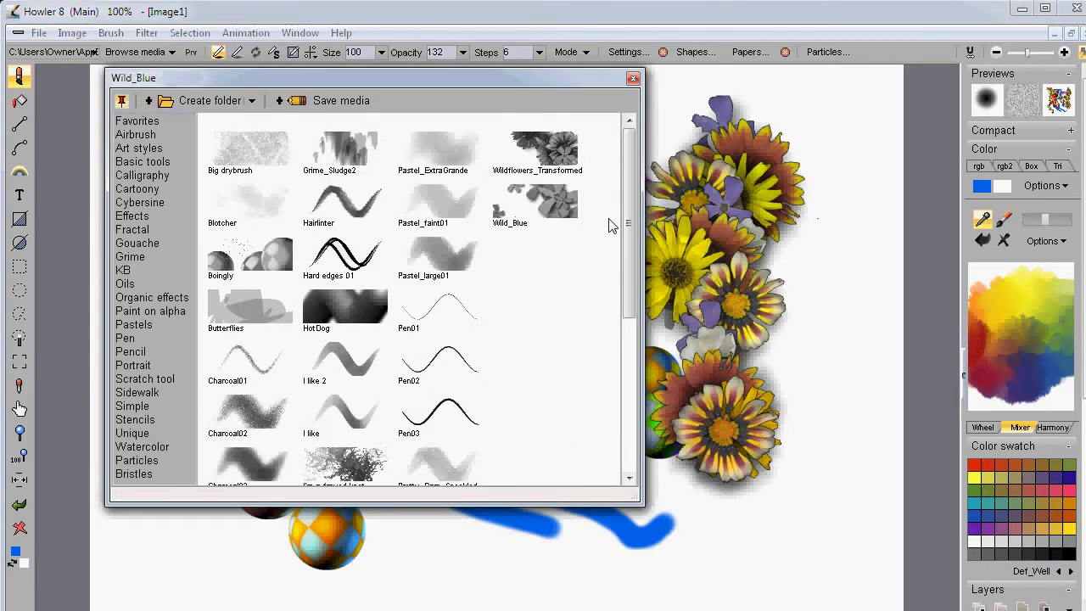
left_click(140, 298)
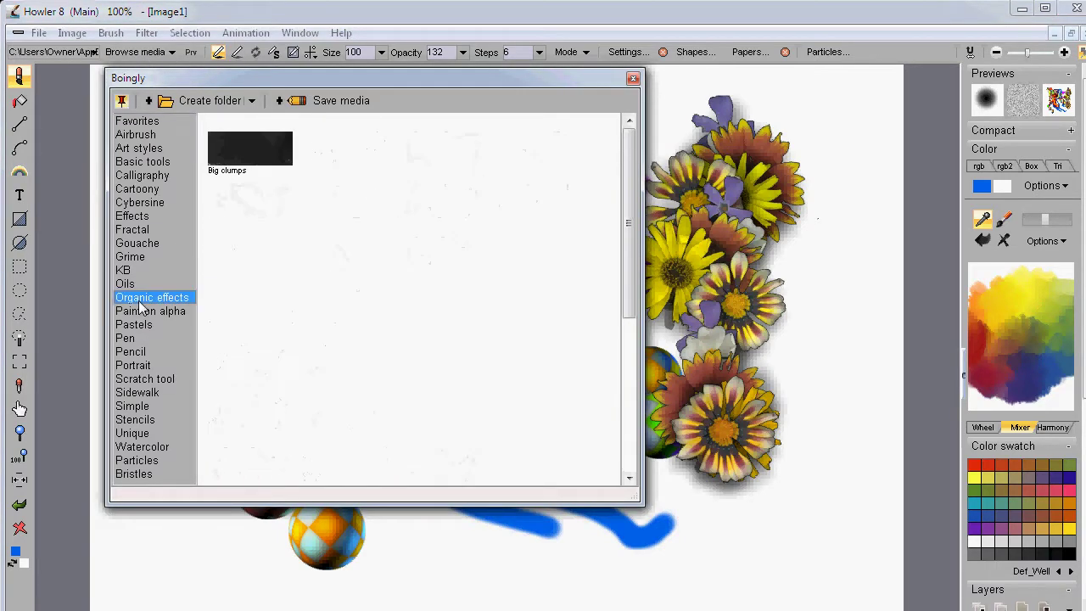
left_click(134, 392)
left_click(145, 230)
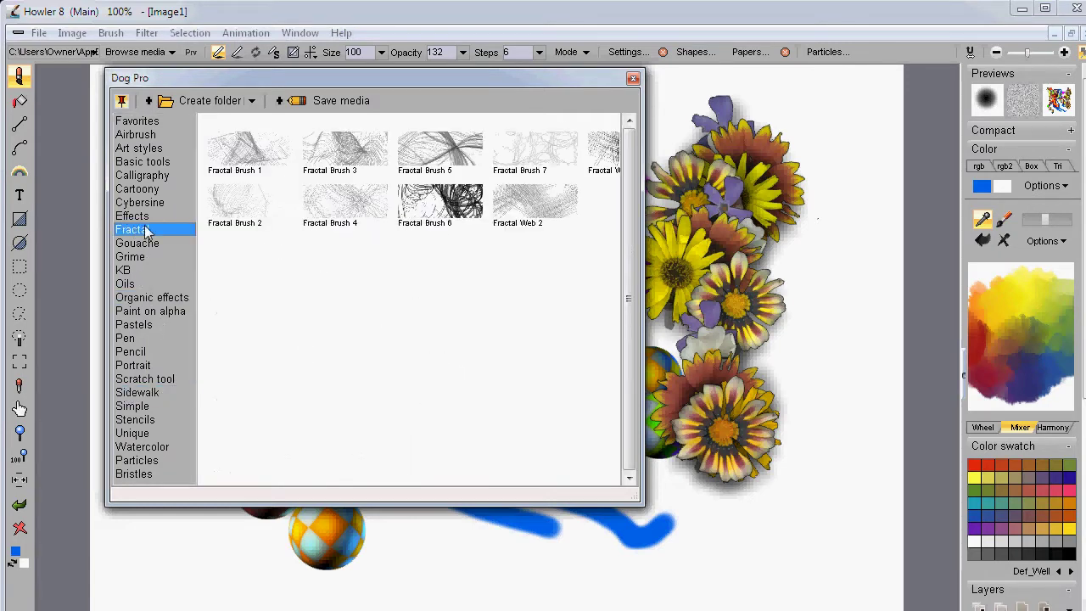
left_click(138, 189)
left_click(141, 175)
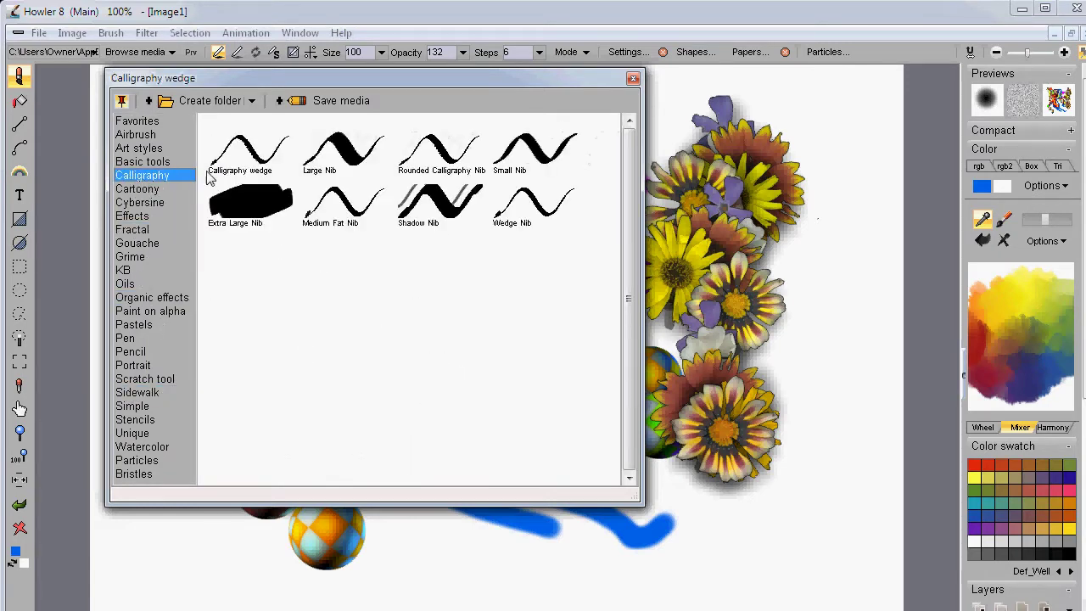
left_click(133, 230)
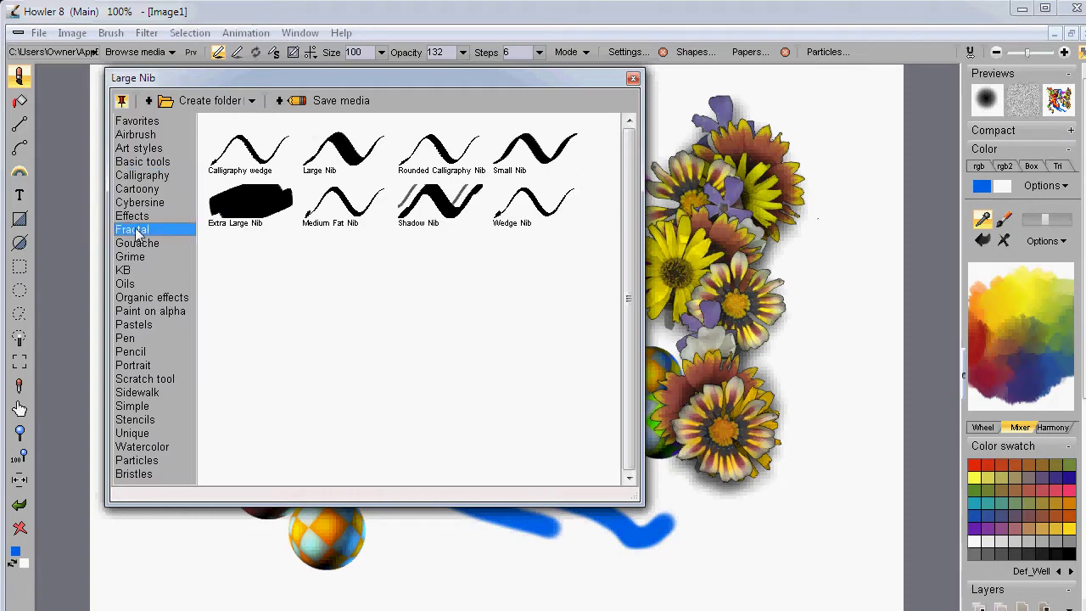
left_click(441, 201)
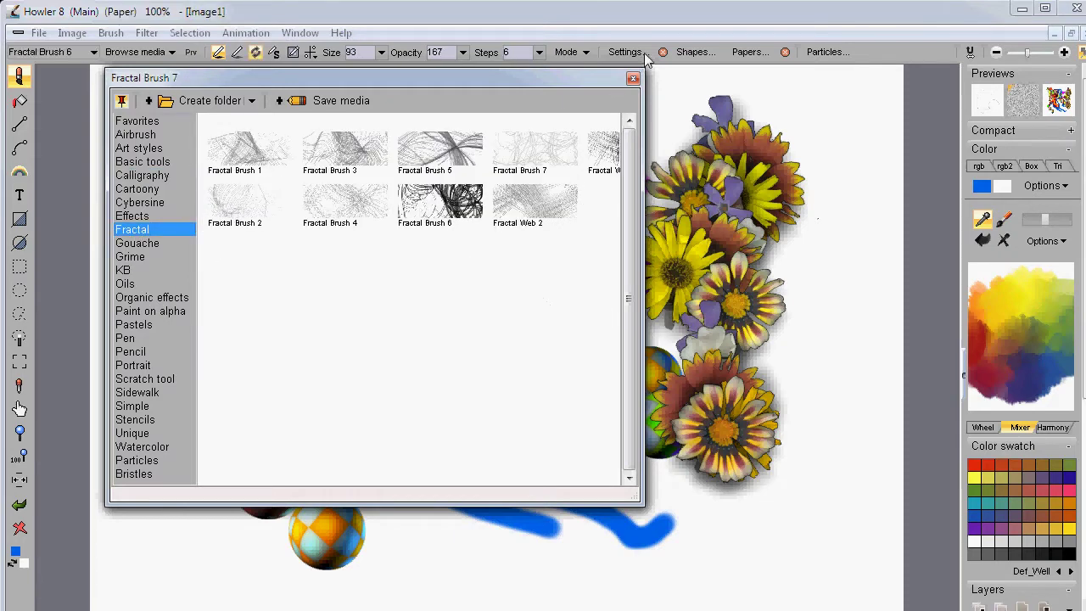
Paint large blue fractal swirls across the canvas with Fractal Brush 6 and store that brush in the first temporary media bin slot
left_click(633, 78)
mouse_move(362, 215)
left_mouse_down()
mouse_move(421, 255)
mouse_move(449, 381)
mouse_move(576, 280)
mouse_move(273, 399)
mouse_move(613, 348)
left_mouse_up()
right_click(609, 355)
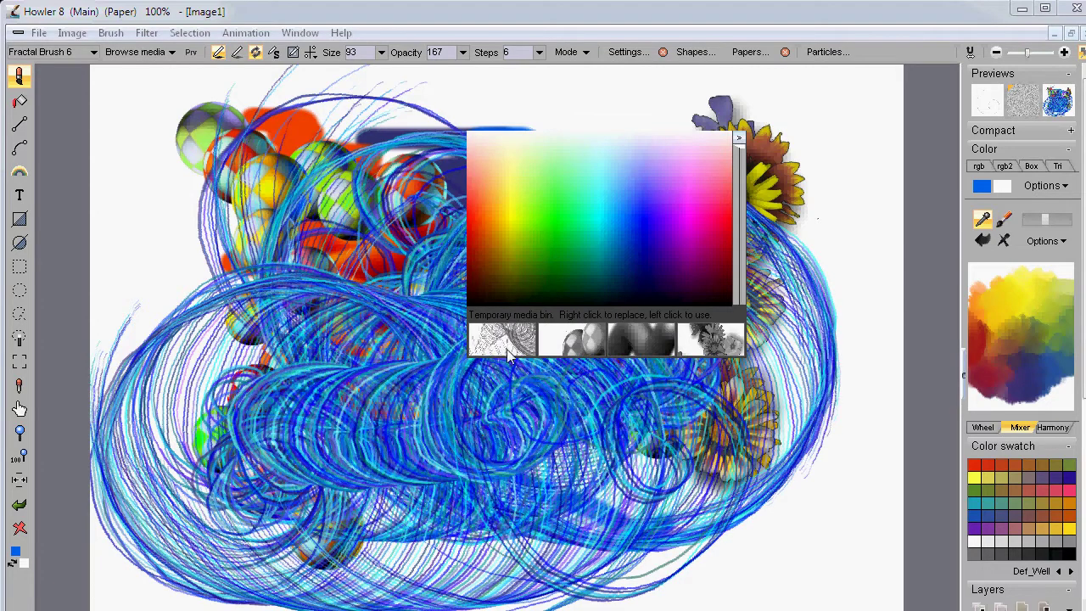
left_click(509, 350)
Paint more fractal swirls from the canvas's upper left to its centre, and an orange tube stroke right of centre
mouse_move(190, 168)
left_mouse_down()
mouse_move(310, 156)
mouse_move(255, 292)
mouse_move(499, 209)
mouse_move(357, 333)
mouse_move(414, 353)
left_mouse_up()
right_click(503, 342)
left_click(548, 395)
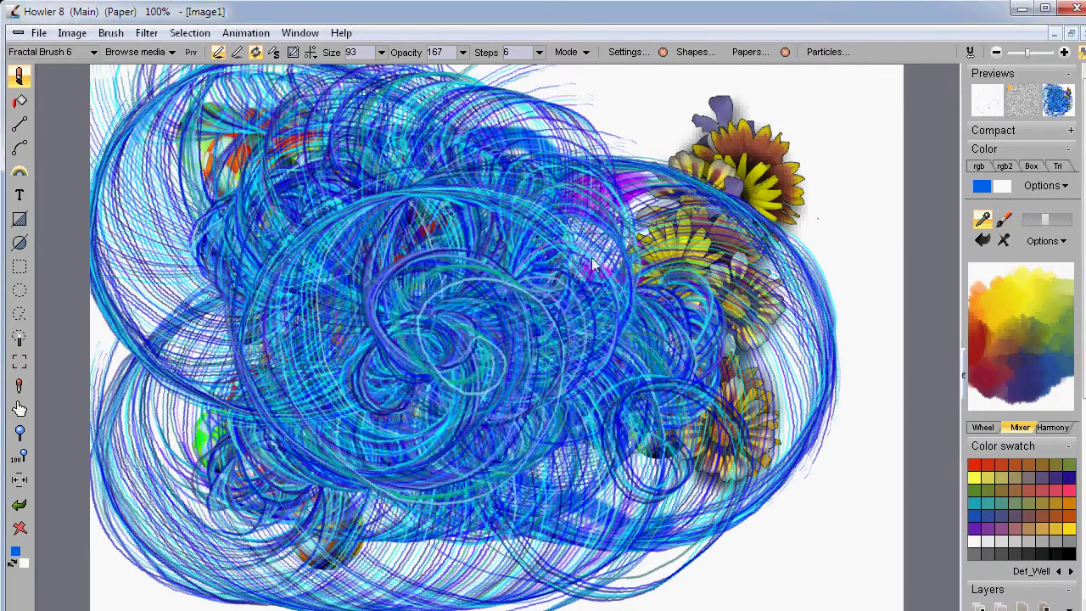
right_click(601, 256)
left_click(574, 351)
mouse_move(577, 212)
left_mouse_down()
mouse_move(649, 303)
mouse_move(654, 420)
left_mouse_up()
Using the quick media bin, paint fractal swirls across the middle of the canvas and a winding flower trail right of centre
right_click(654, 419)
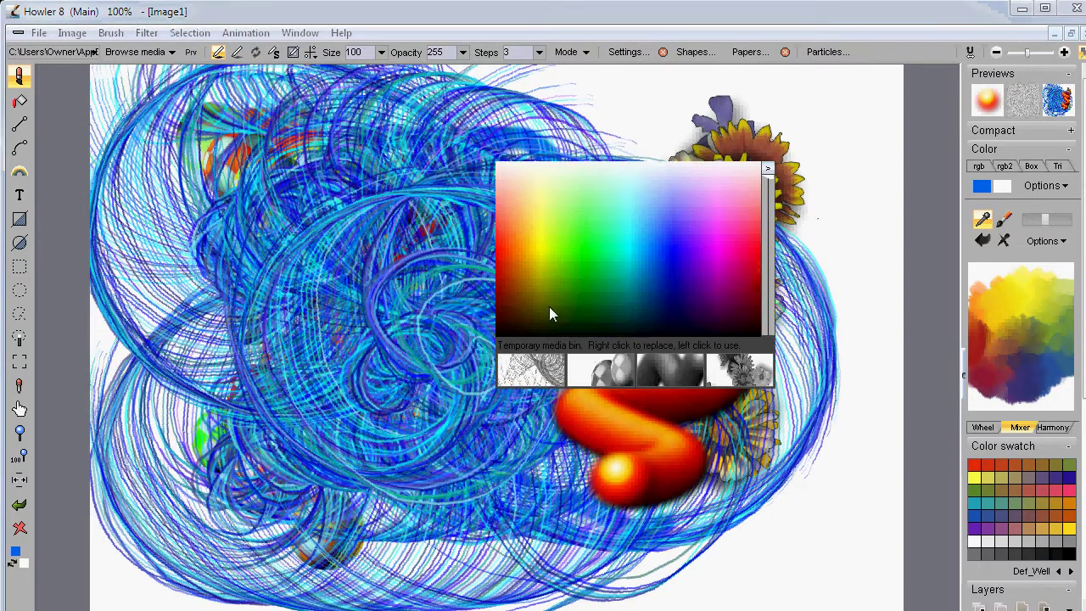
left_click(523, 374)
left_click_drag(526, 339, 351, 358)
right_click(352, 358)
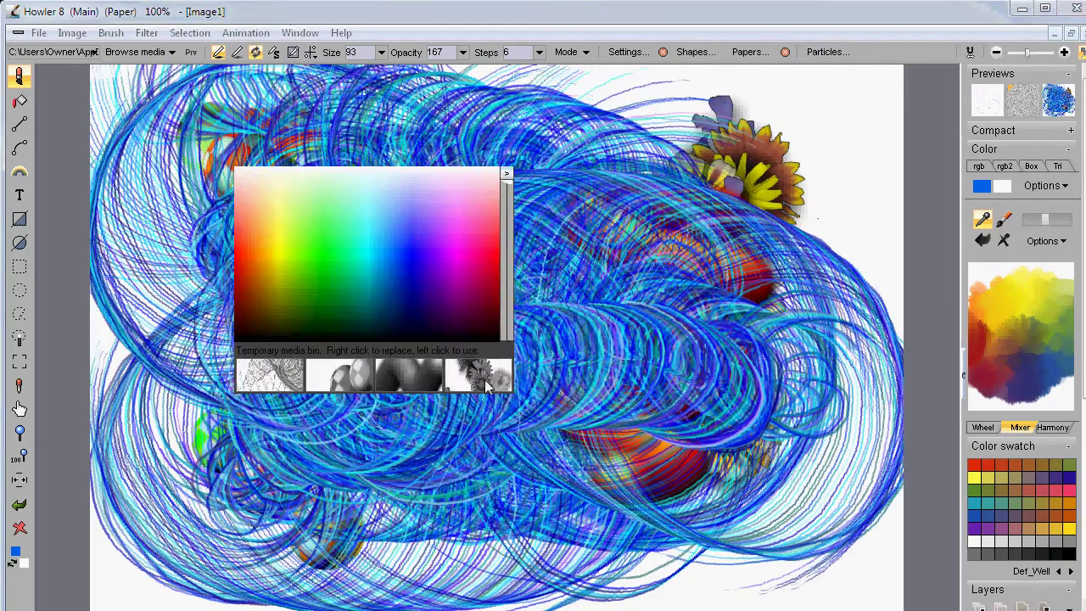
left_click(491, 377)
mouse_move(653, 153)
left_mouse_down()
mouse_move(618, 386)
mouse_move(496, 463)
left_mouse_up()
Using the quick media bin, paint a winding orange tube stroke left of centre and a column of checkered balls down the left side
right_click(513, 345)
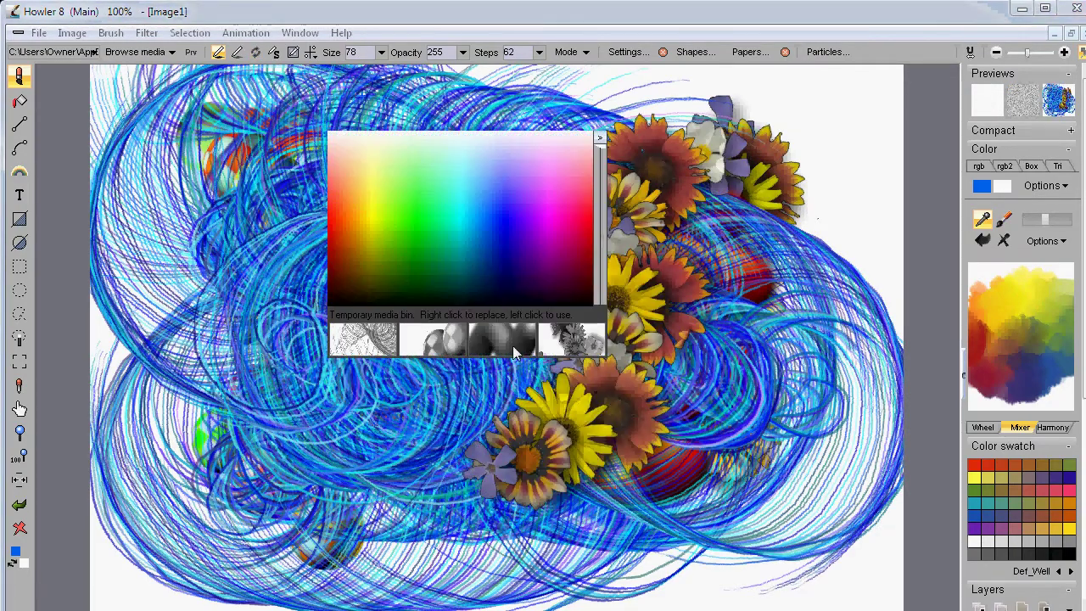
left_click(514, 344)
left_click_drag(434, 166, 423, 442)
right_click(386, 353)
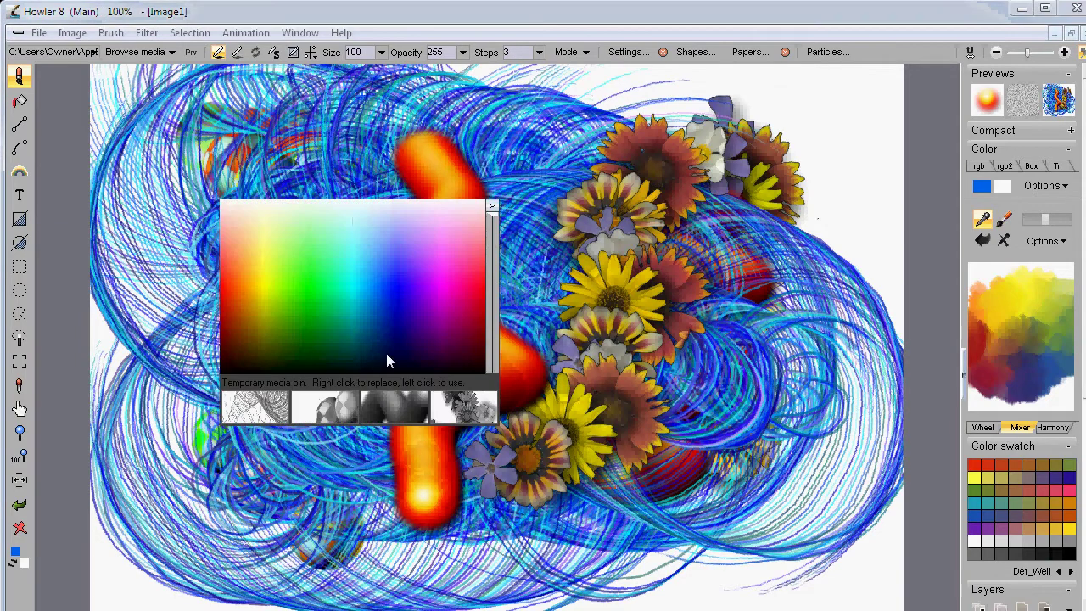
left_click(331, 410)
mouse_move(272, 110)
left_mouse_down()
mouse_move(254, 340)
mouse_move(275, 492)
left_mouse_up()
Using the fractal brush from the quick media bin, paint swirls over the centre and right half of the canvas
right_click(440, 400)
left_click(335, 500)
mouse_move(596, 327)
left_mouse_down()
mouse_move(679, 220)
mouse_move(433, 290)
mouse_move(554, 468)
mouse_move(649, 391)
mouse_move(763, 257)
left_mouse_up()
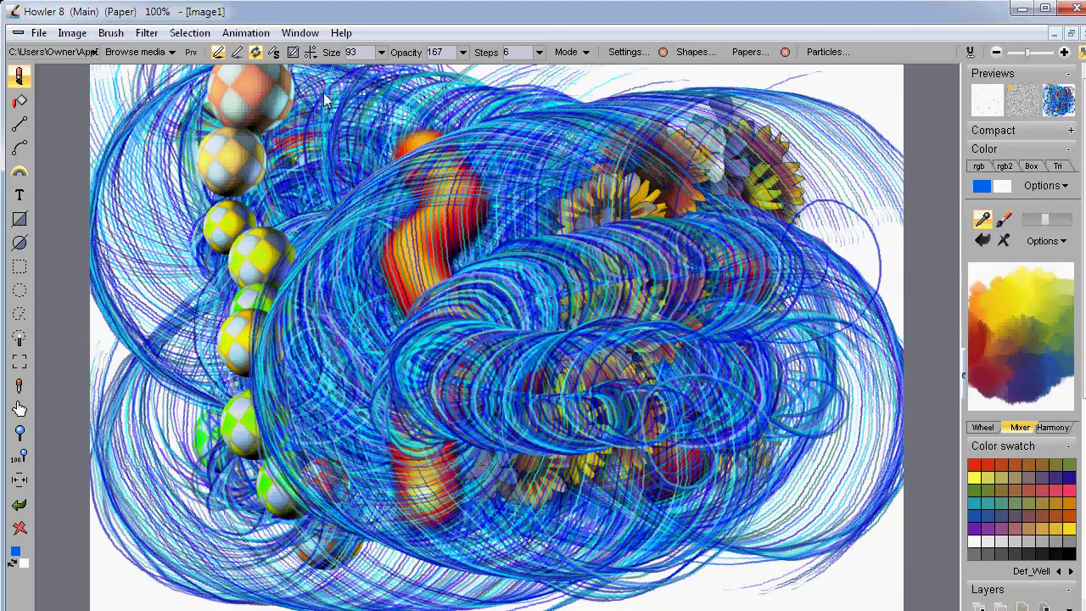
Draw test strokes in the pressure calibration area of the tablet options, and close the dialog without saving
left_click(294, 52)
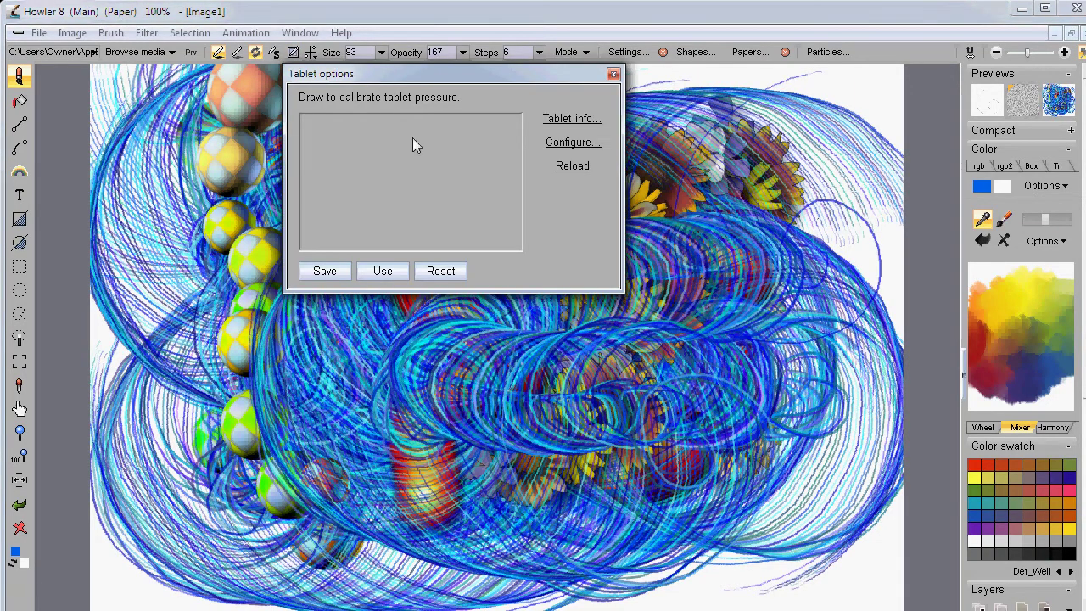
mouse_move(372, 171)
left_mouse_down()
mouse_move(413, 204)
mouse_move(384, 229)
mouse_move(347, 186)
mouse_move(395, 160)
mouse_move(405, 169)
left_mouse_up()
mouse_move(494, 193)
left_mouse_down()
mouse_move(468, 171)
mouse_move(480, 225)
mouse_move(437, 204)
left_mouse_up()
left_click(613, 74)
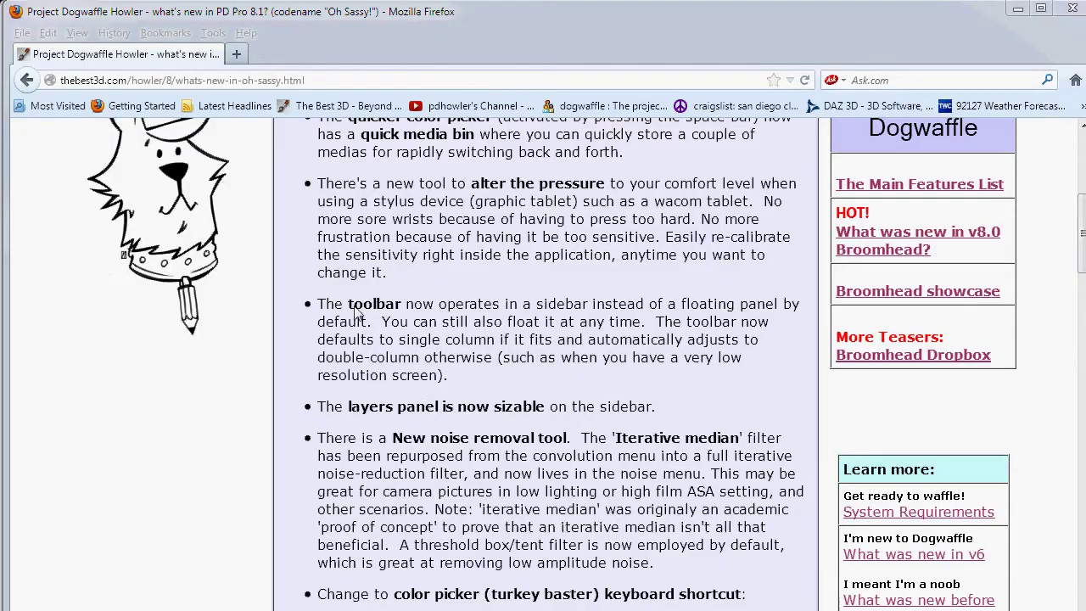
Highlight and read the toolbar item on the what's-new page in Firefox
left_click_drag(319, 304, 458, 384)
left_click(420, 312)
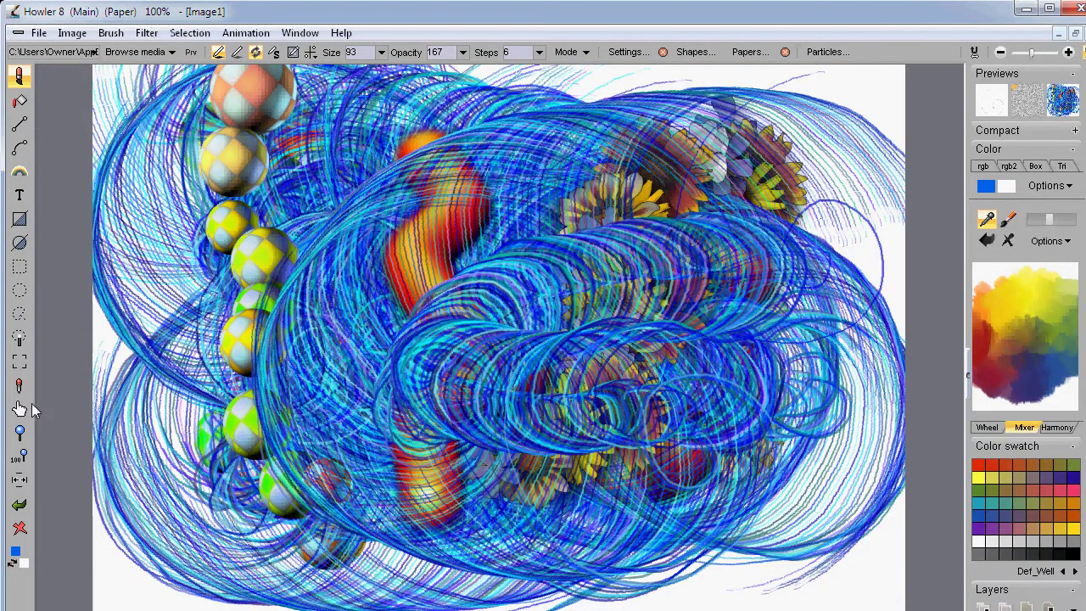
Clear the painted canvas and load the orange tube brush from the quick media bin
left_click(20, 530)
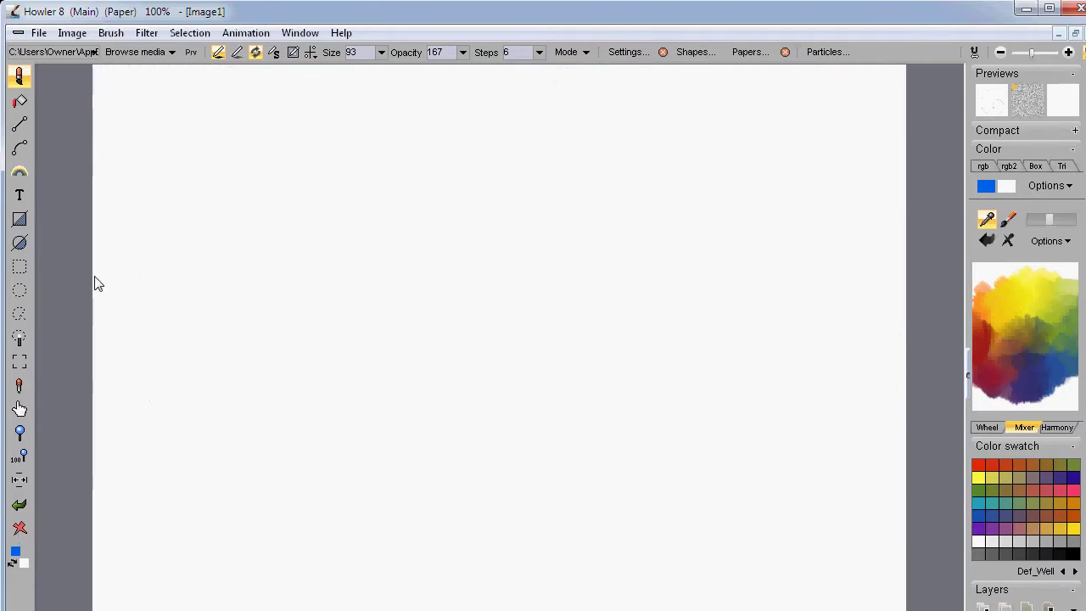
right_click(473, 327)
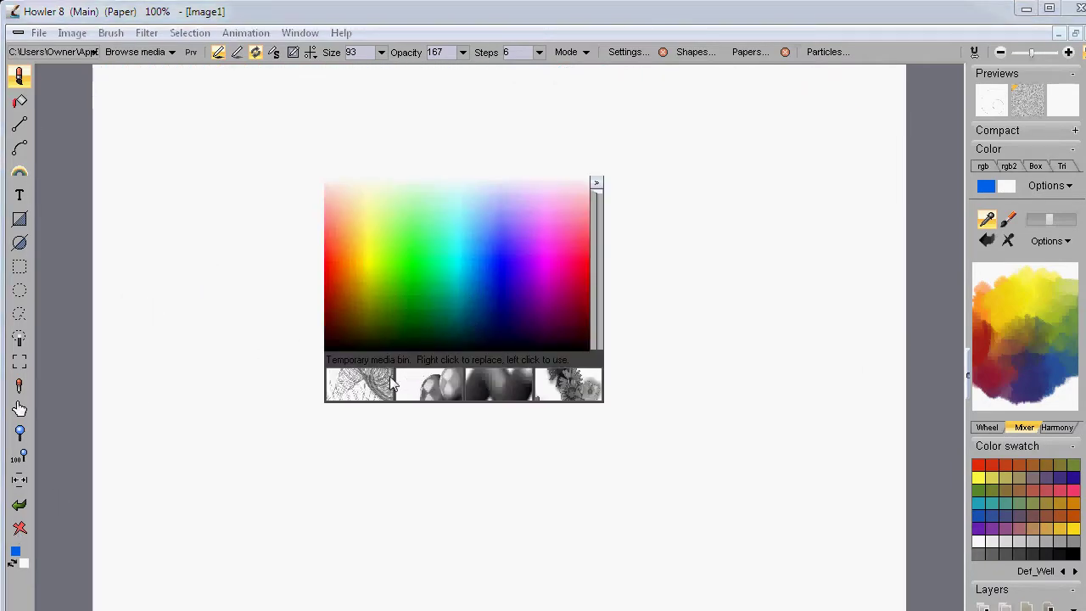
left_click(514, 395)
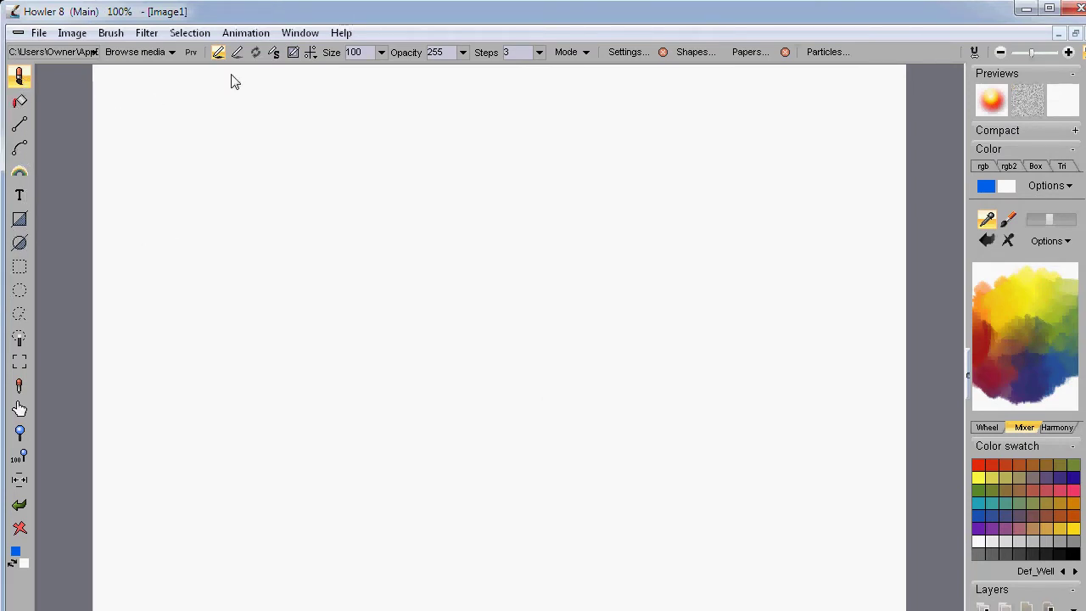
Dock the toolbar on the right, and change it to a floating toolbar placed near the canvas's right edge
left_click(310, 36)
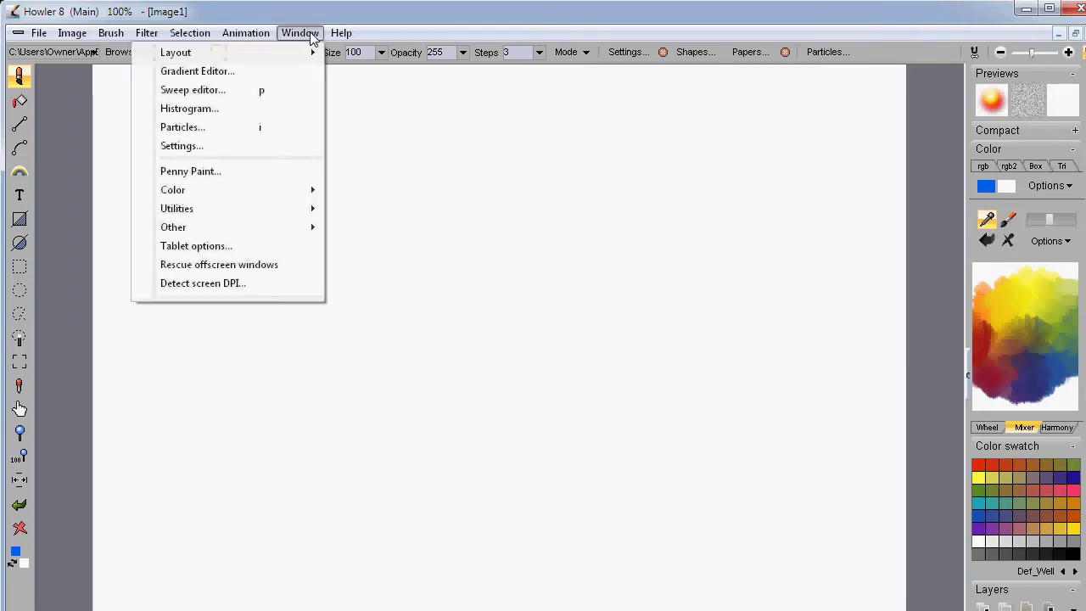
mouse_move(305, 50)
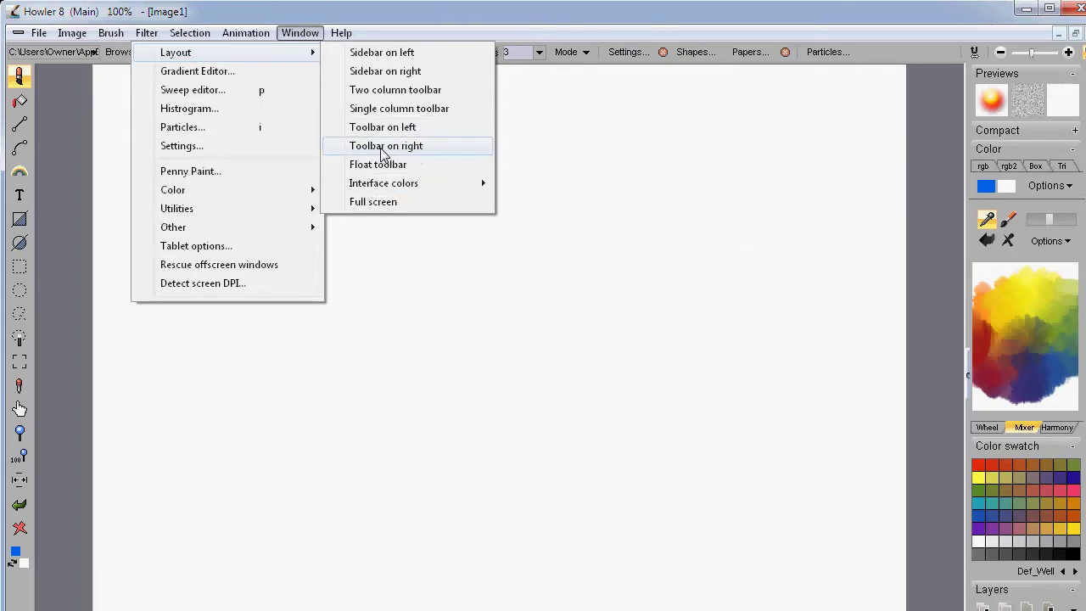
left_click(410, 147)
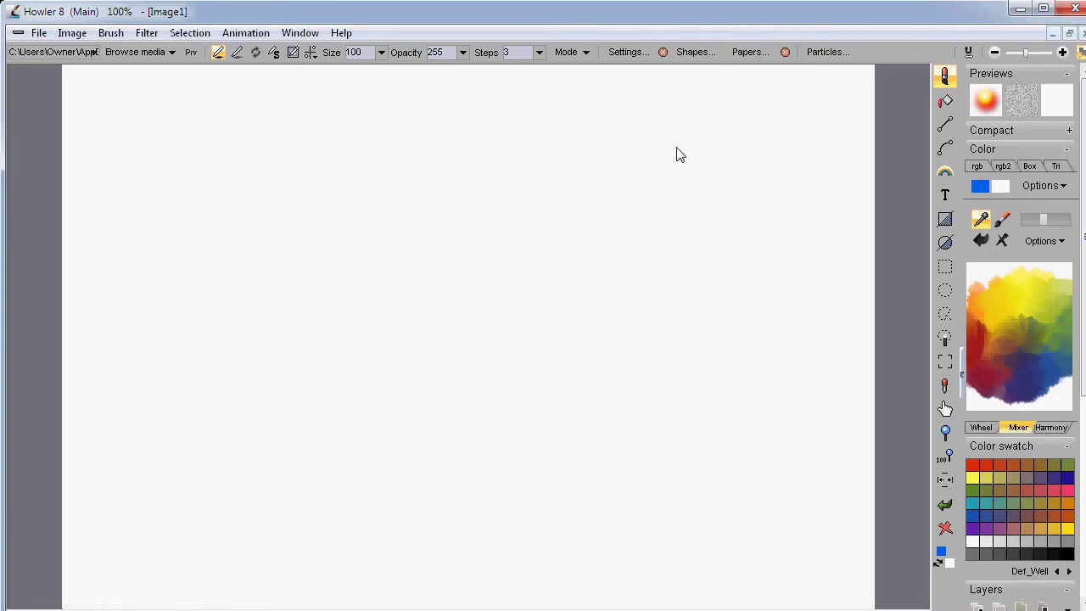
left_click(301, 32)
mouse_move(294, 56)
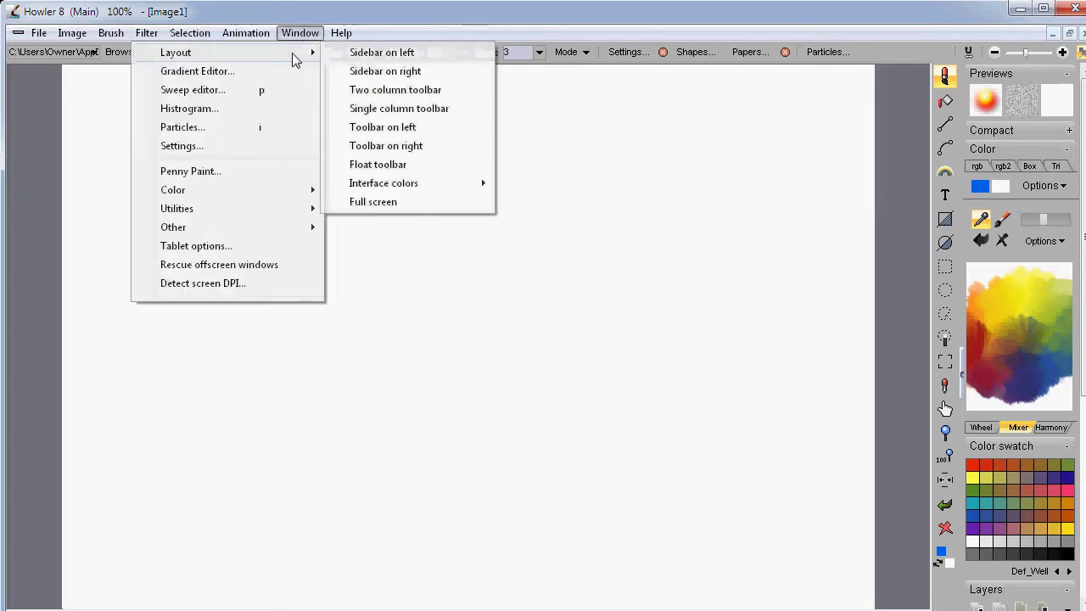
left_click(381, 165)
left_click_drag(38, 99, 853, 85)
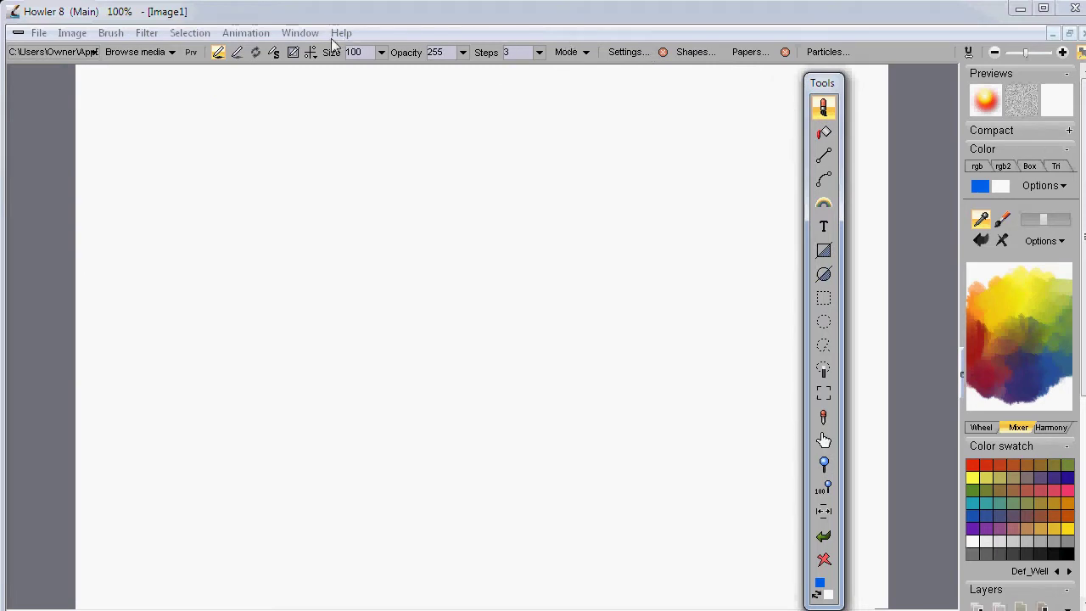
Change the floating toolbar to the two-column layout and dock it on the left
left_click(300, 33)
mouse_move(297, 53)
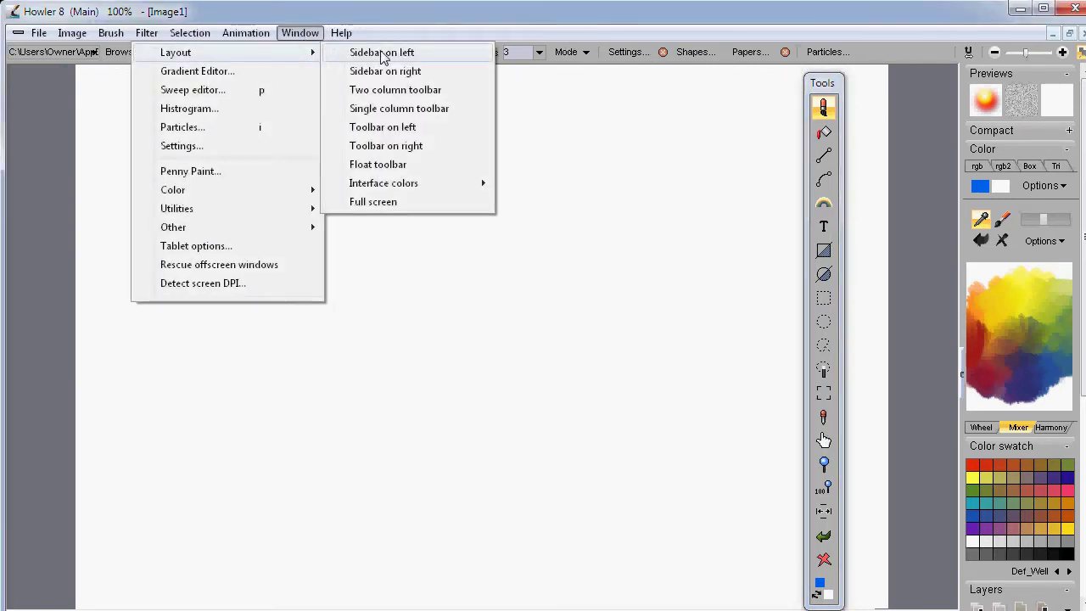
left_click(392, 91)
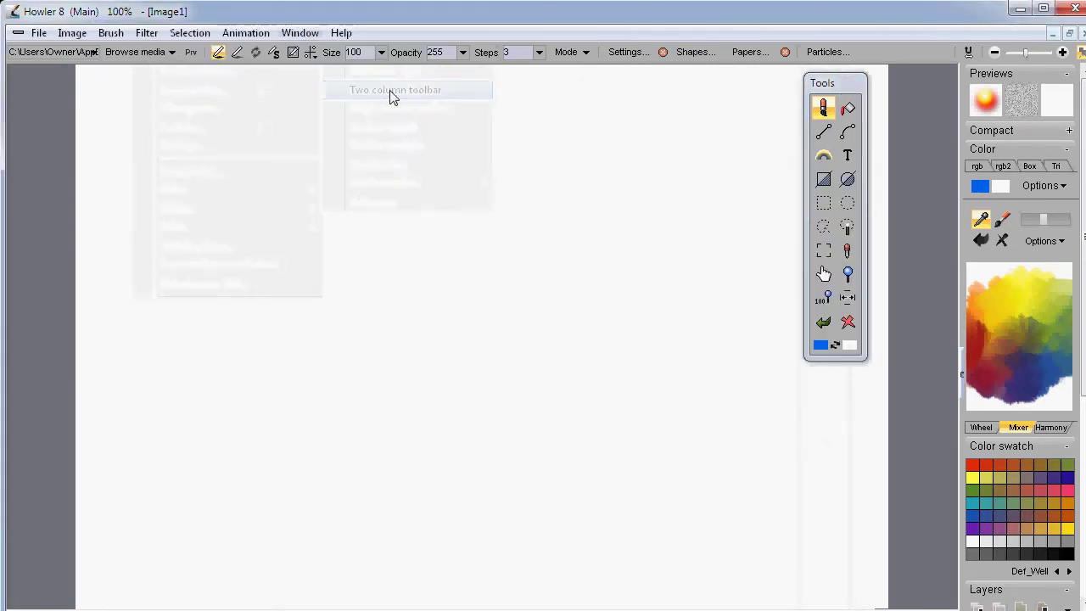
mouse_move(840, 82)
left_mouse_down()
mouse_move(823, 81)
mouse_move(852, 81)
left_mouse_up()
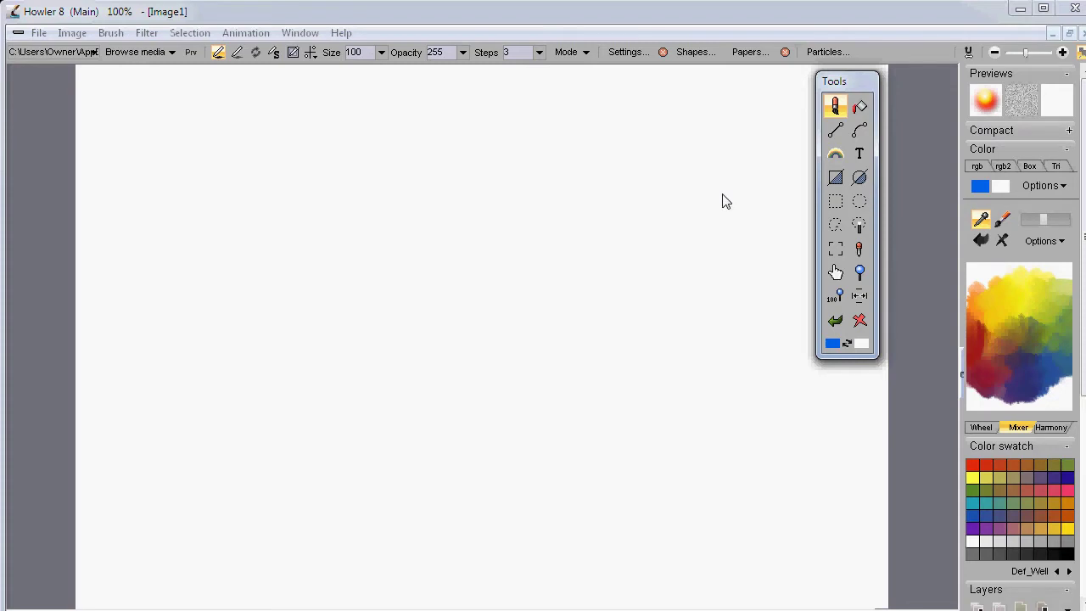
left_click(300, 34)
mouse_move(303, 53)
mouse_move(410, 188)
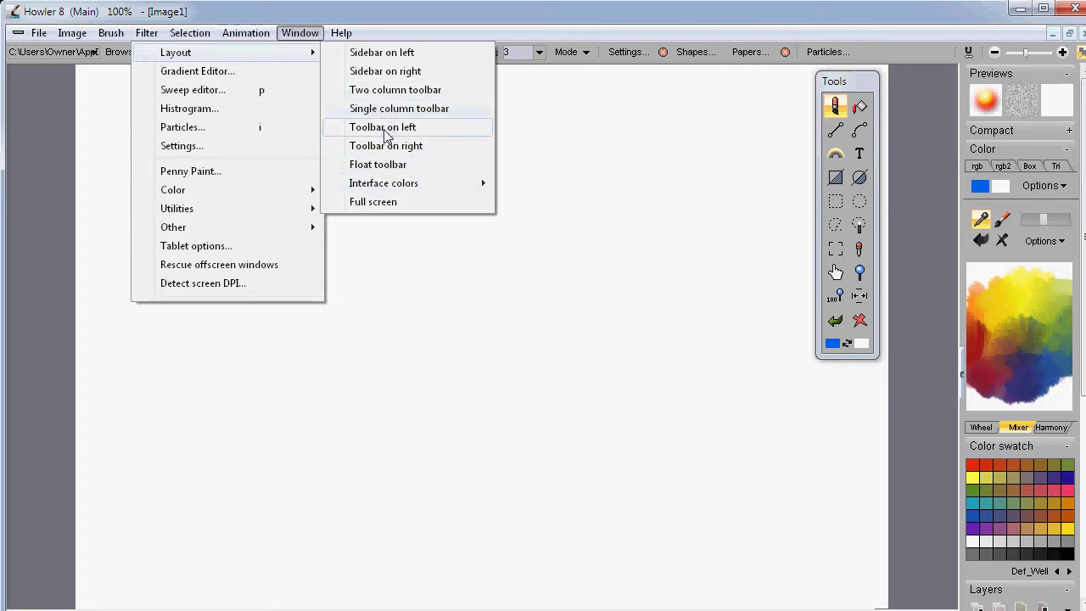
left_click(386, 131)
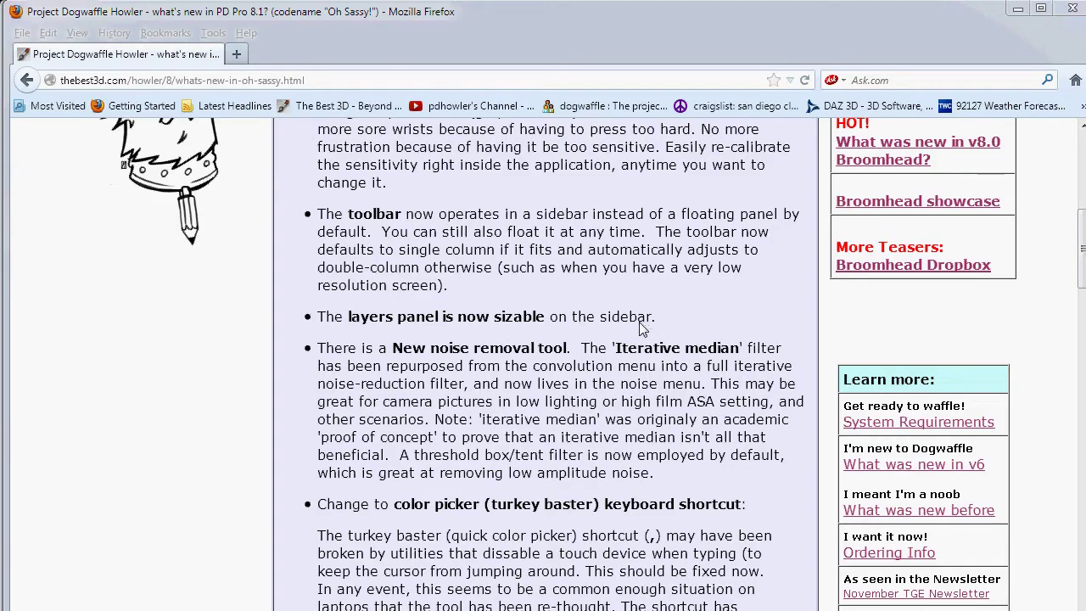
Switch back to Howler, expand the Compact, Color and Color swatch sections of the sidebar, and show the rgb2 colour picker
key("alt+Tab")
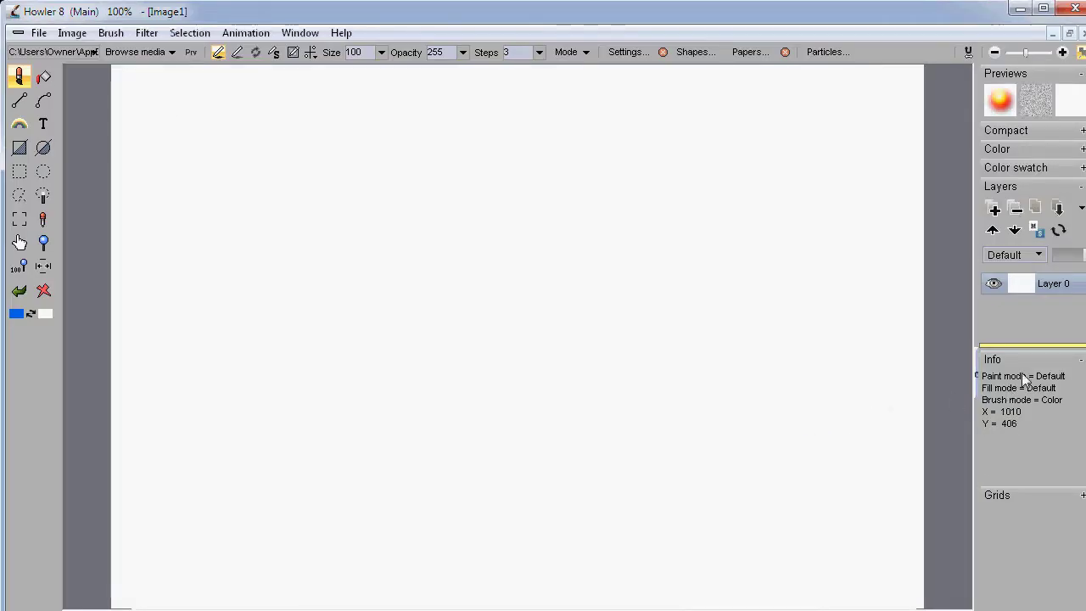
left_click(1052, 131)
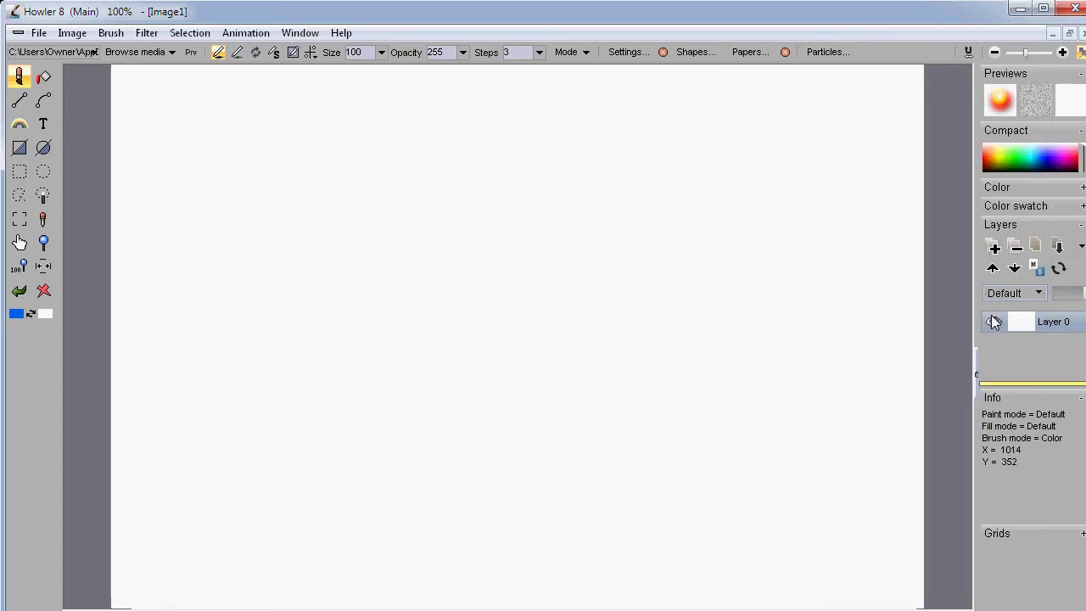
left_click(1029, 190)
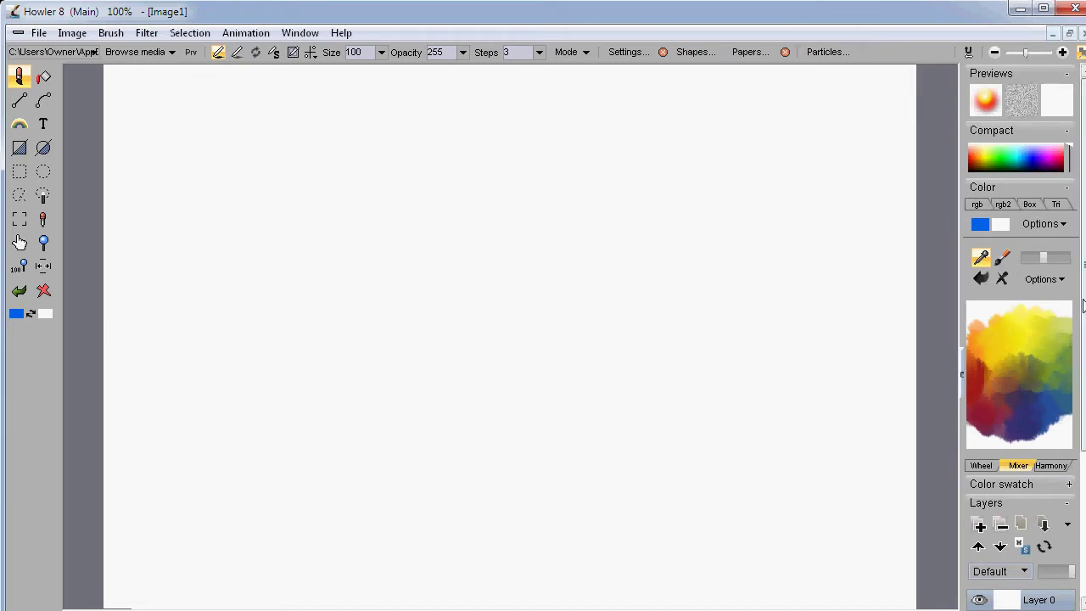
left_click(1003, 204)
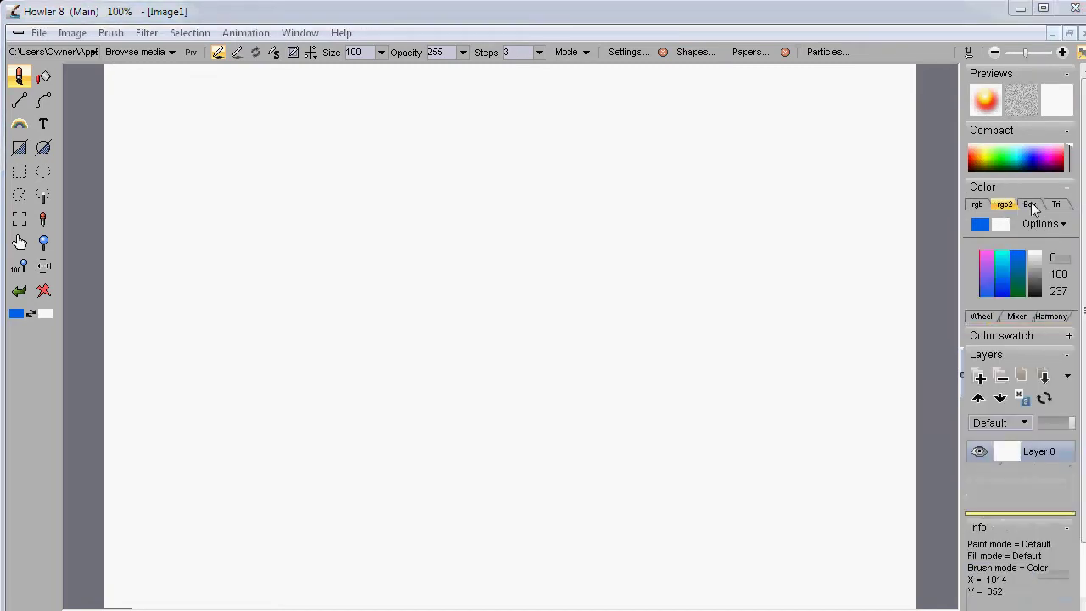
left_click(1020, 337)
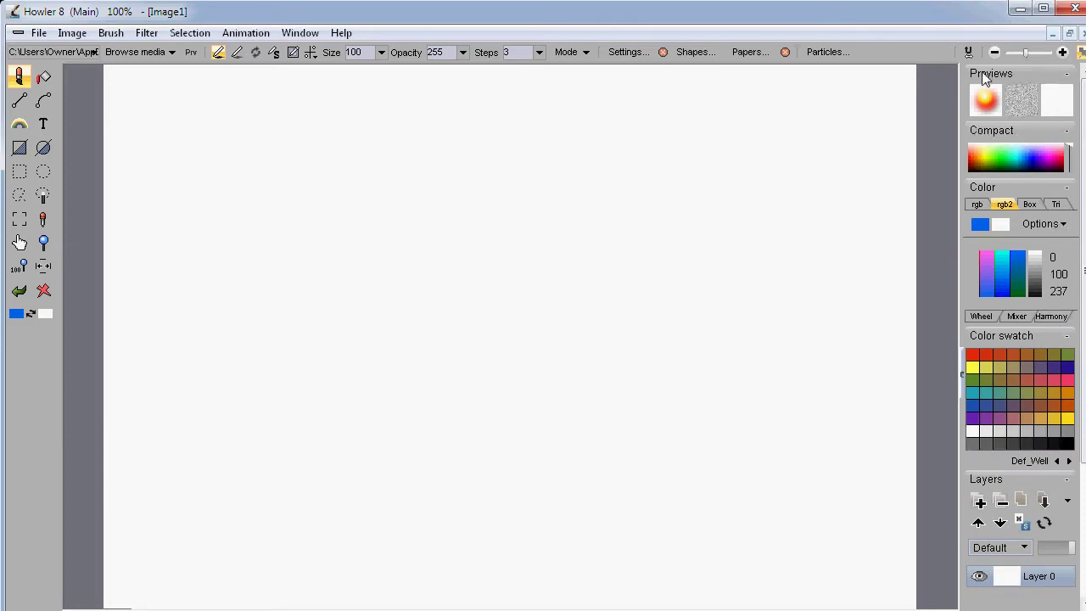
Collapse and re-expand the sidebar's Previews section twice
left_click(1045, 74)
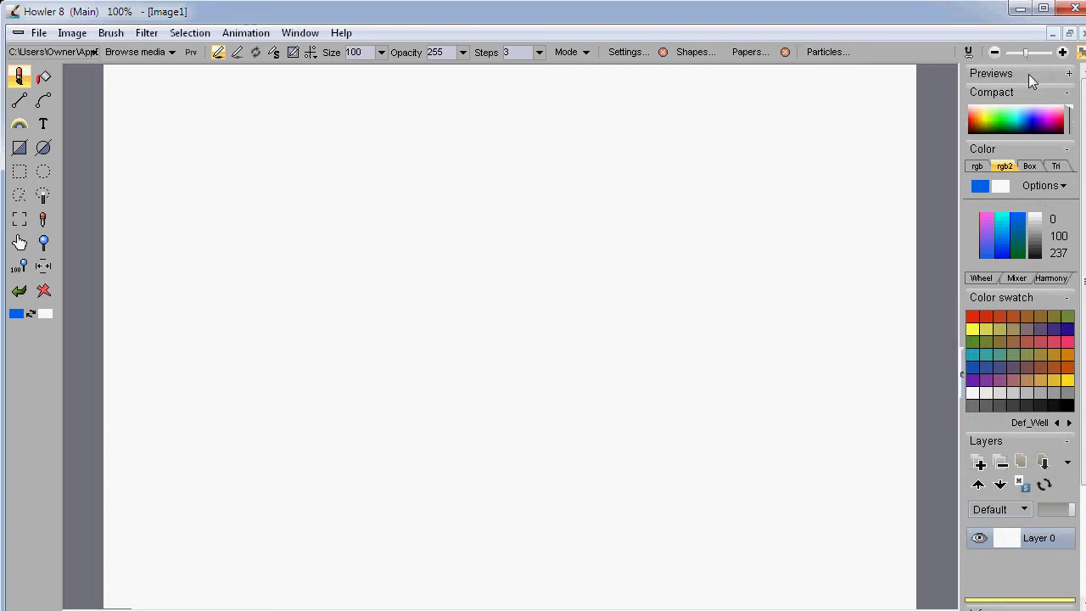
left_click(1041, 73)
left_click(1041, 73)
left_click(1071, 74)
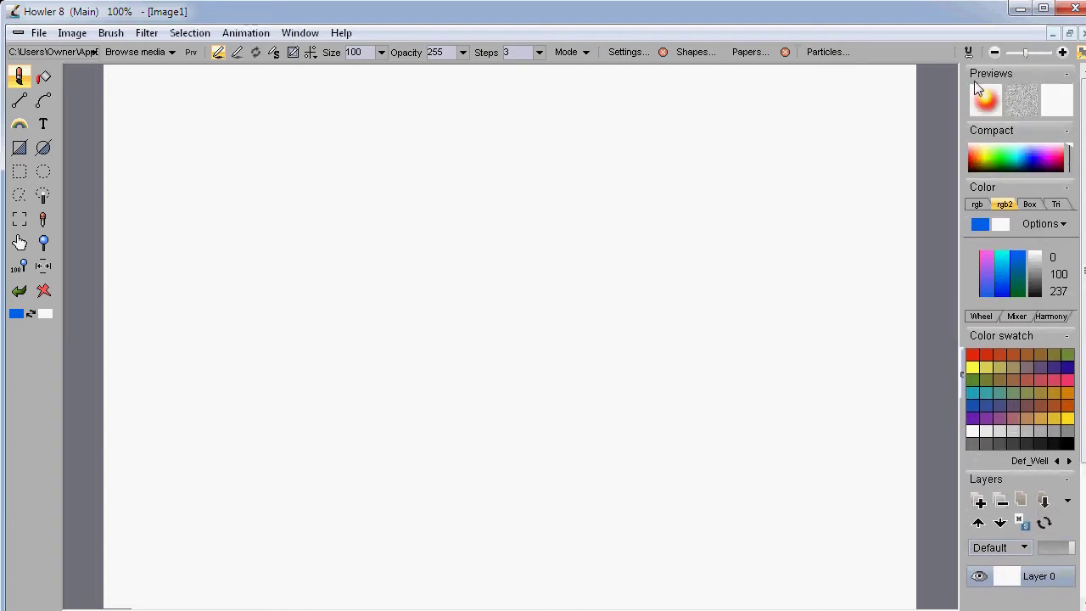
Collapse the Compact, Previews, Color and Color swatch sections to make room for the Layers panel
left_click(1023, 133)
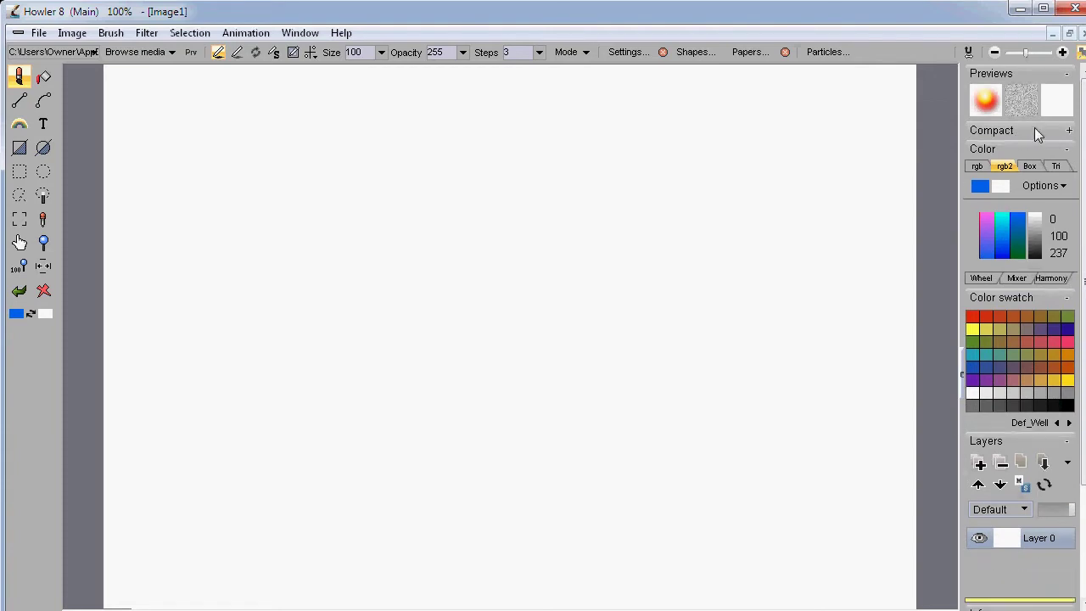
left_click(1027, 78)
left_click(1009, 112)
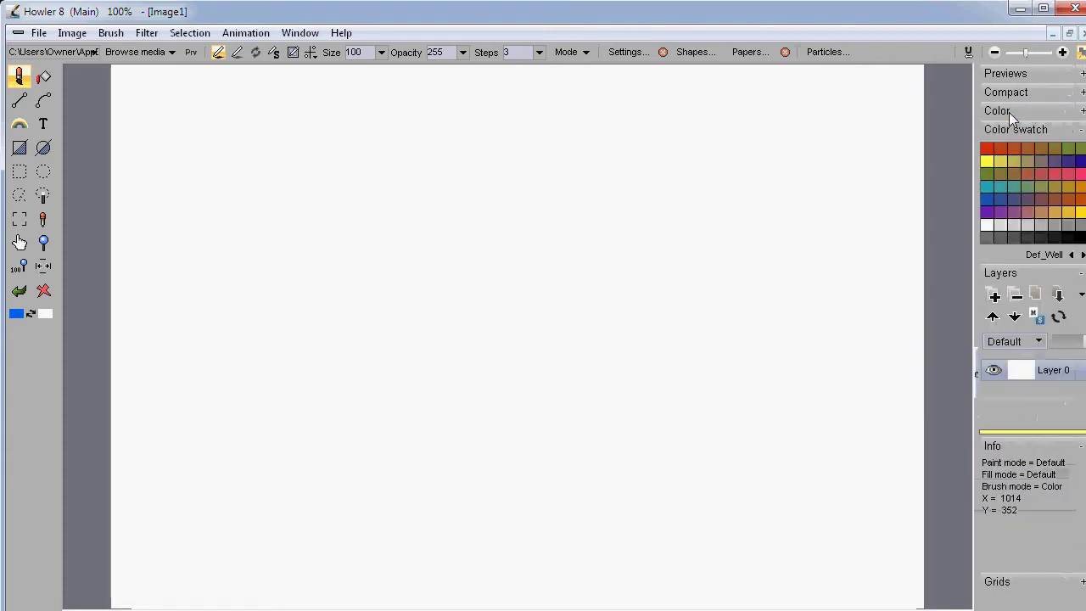
left_click(1023, 133)
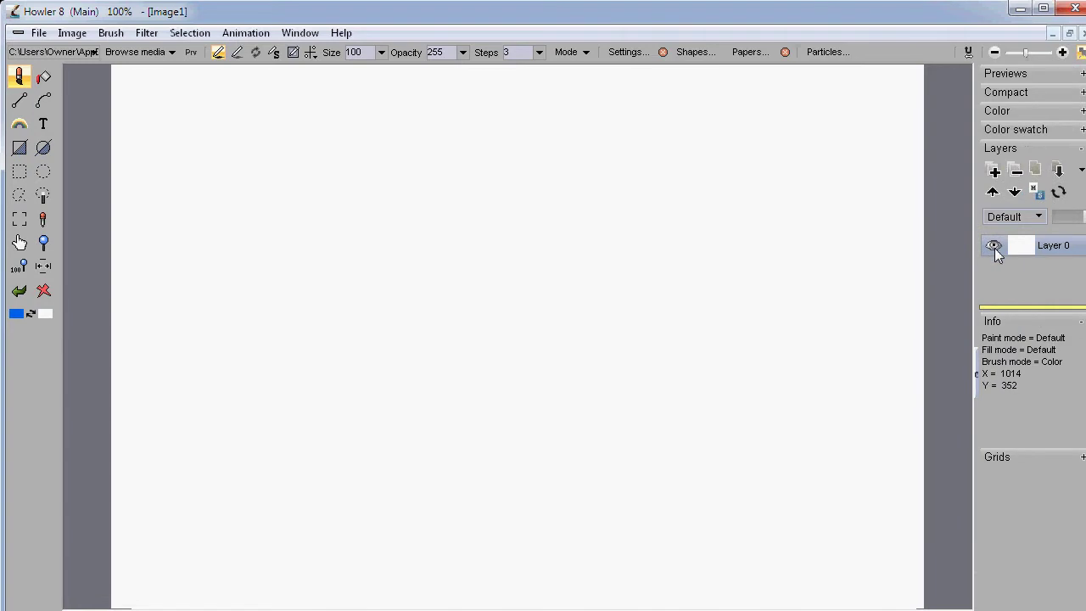
Add four new layers above Layer 0
left_click(994, 171)
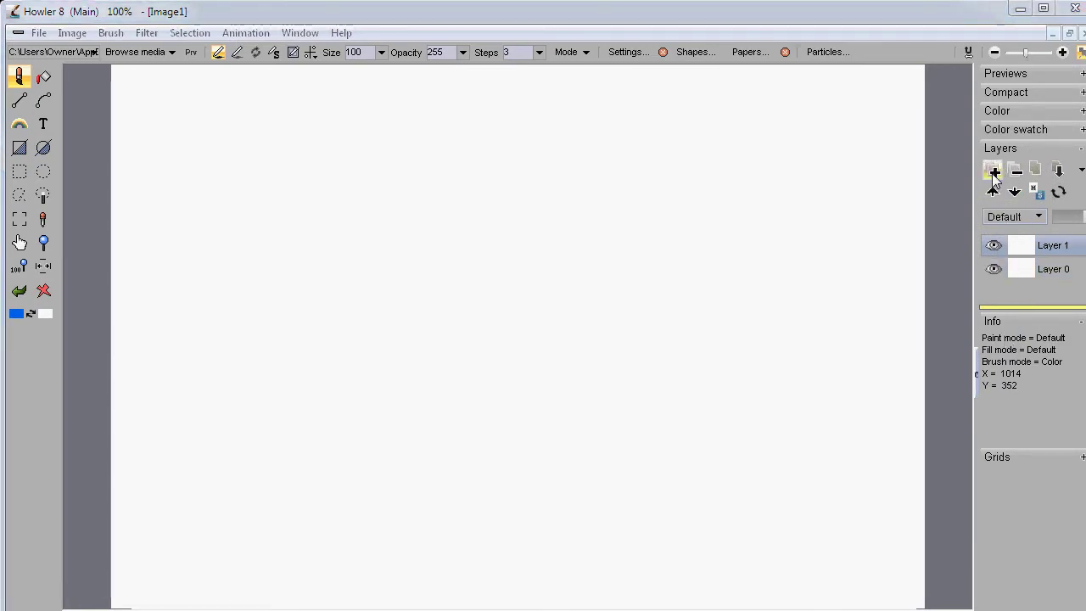
left_click(995, 171)
left_click(994, 171)
left_click(995, 172)
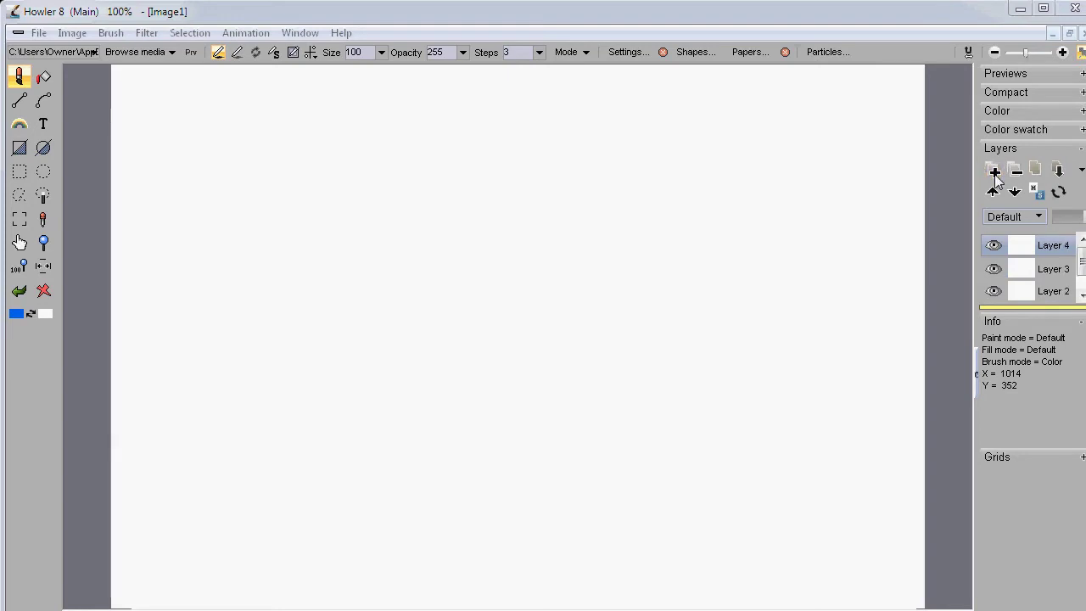
Add one more layer at the top of the stack and enlarge the Layers panel to fit all six layers
left_click(995, 172)
left_click_drag(1032, 311, 1015, 395)
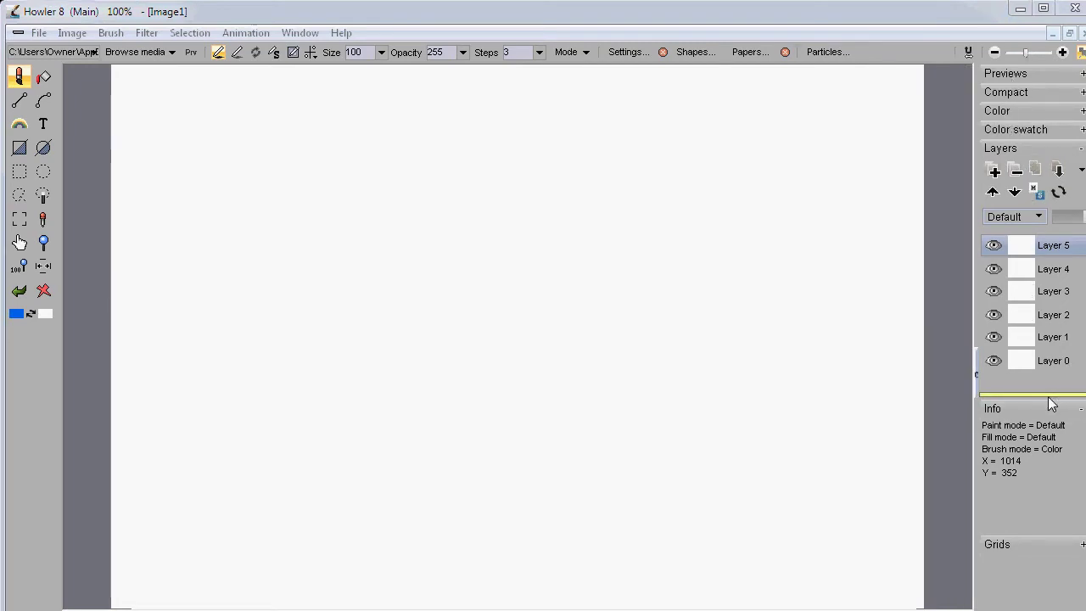
Shrink the Layers panel to three visible layers and scroll through the layer list
left_click_drag(1051, 403, 1049, 362)
scroll(1031, 267, "down", 2)
scroll(1031, 267, "up", 2)
scroll(1031, 268, "down", 3)
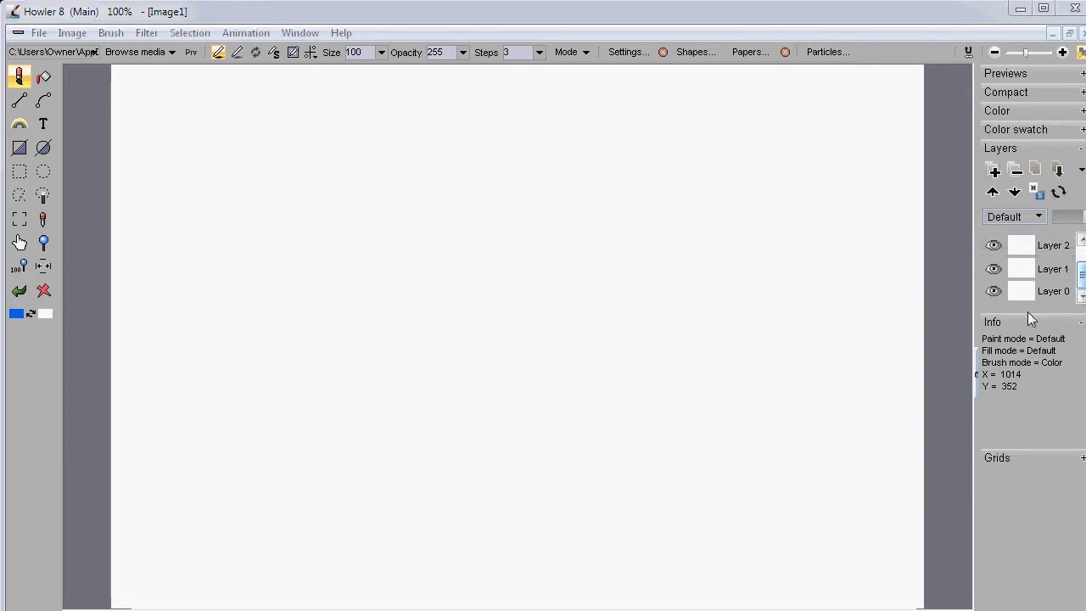
Collapse and re-expand the Layers section and stretch its panel well beyond the six layers
left_click(1035, 148)
left_click(1036, 149)
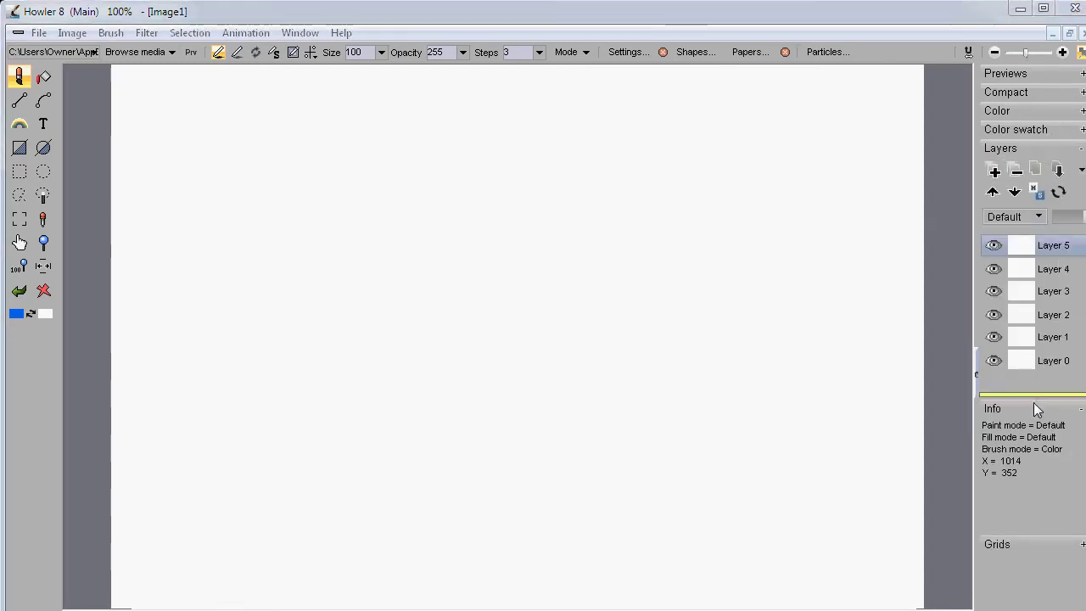
left_click_drag(1031, 395, 1022, 542)
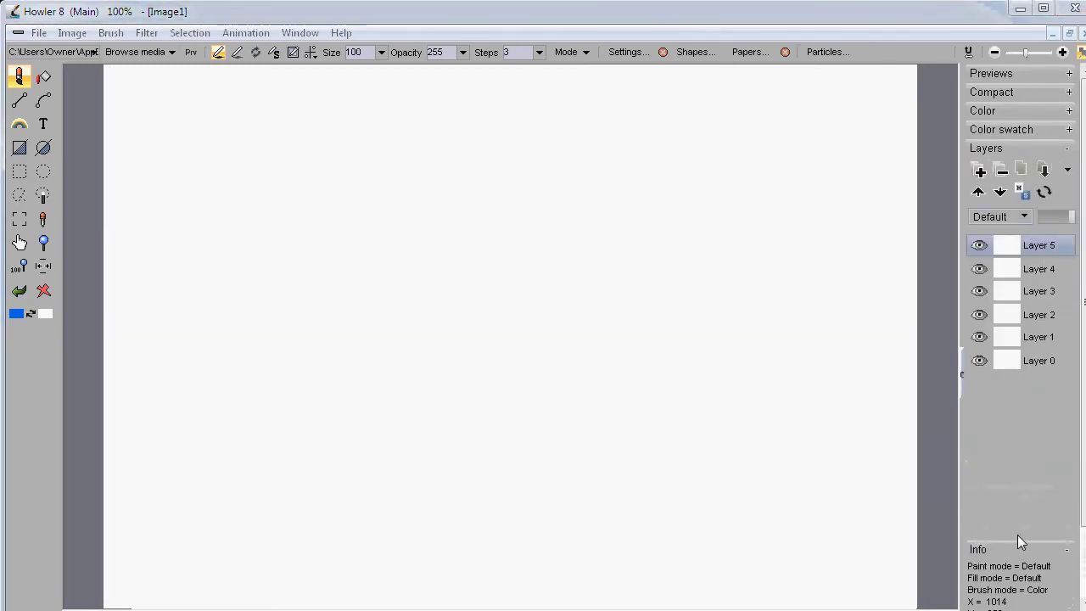
Expand the sidebar's Color and Compact sections and try the saturation knob of the Compact picker
left_click(1019, 111)
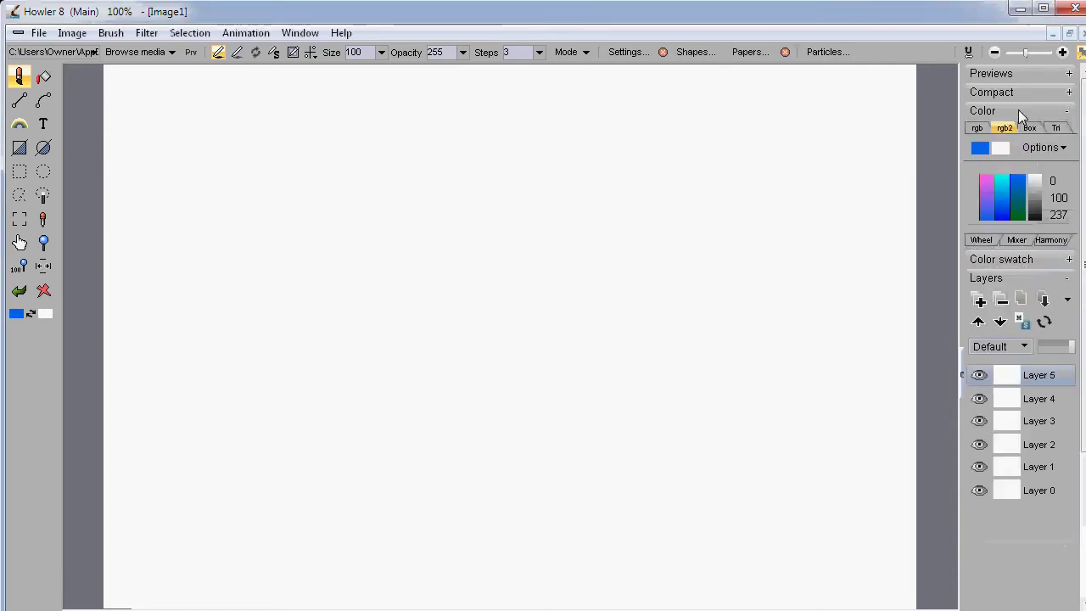
left_click(1006, 93)
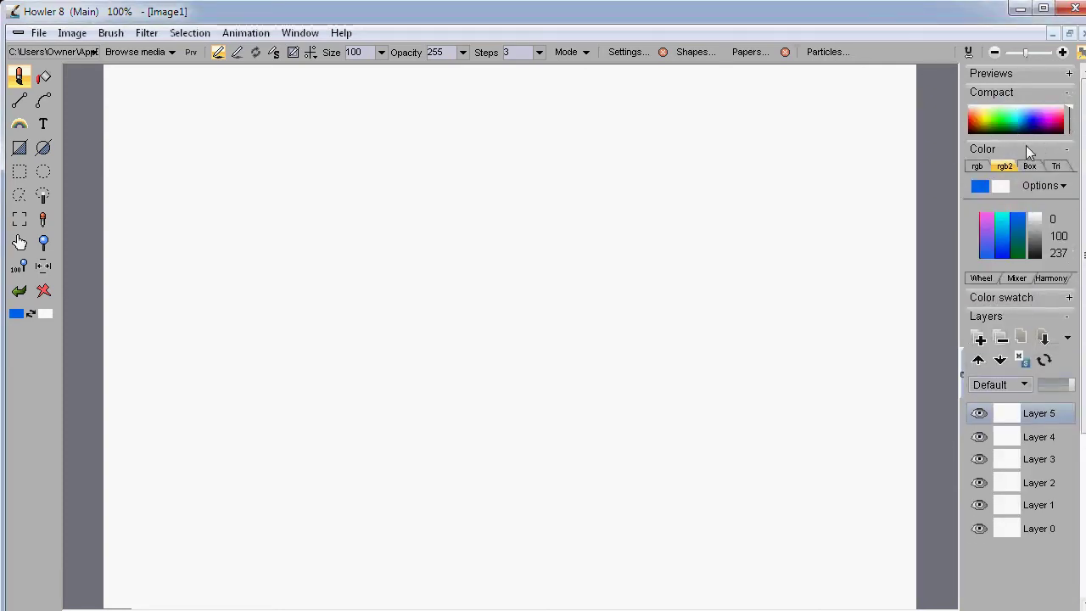
left_click(1010, 90)
left_click(1017, 89)
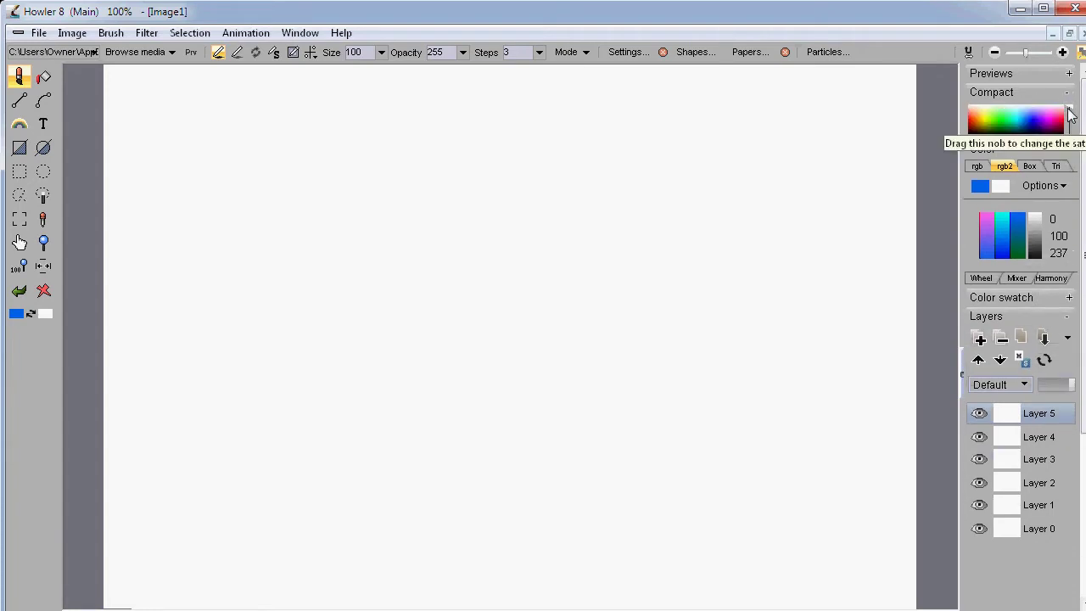
left_click_drag(1071, 119, 1076, 90)
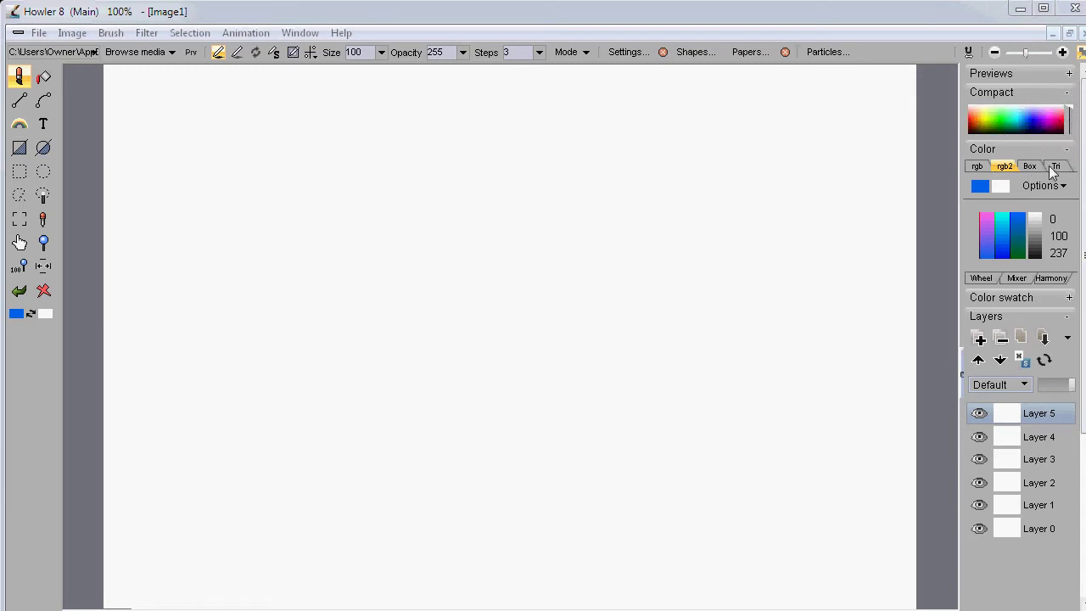
Show the Box colour picker in the Color section and reduce the height of the Layers panel
left_click(1031, 167)
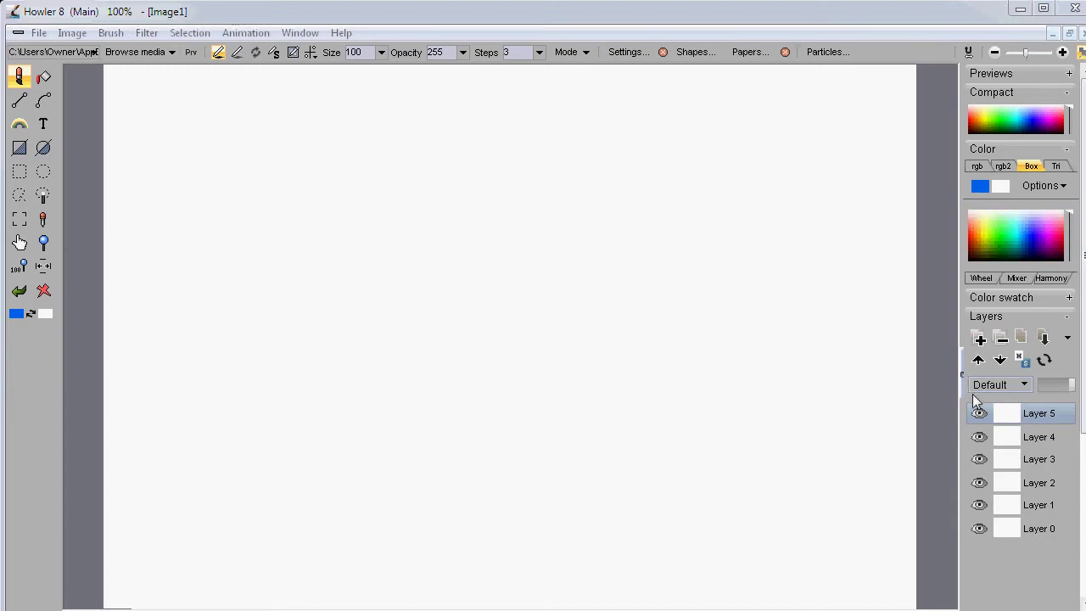
scroll(1018, 382, "down", 3)
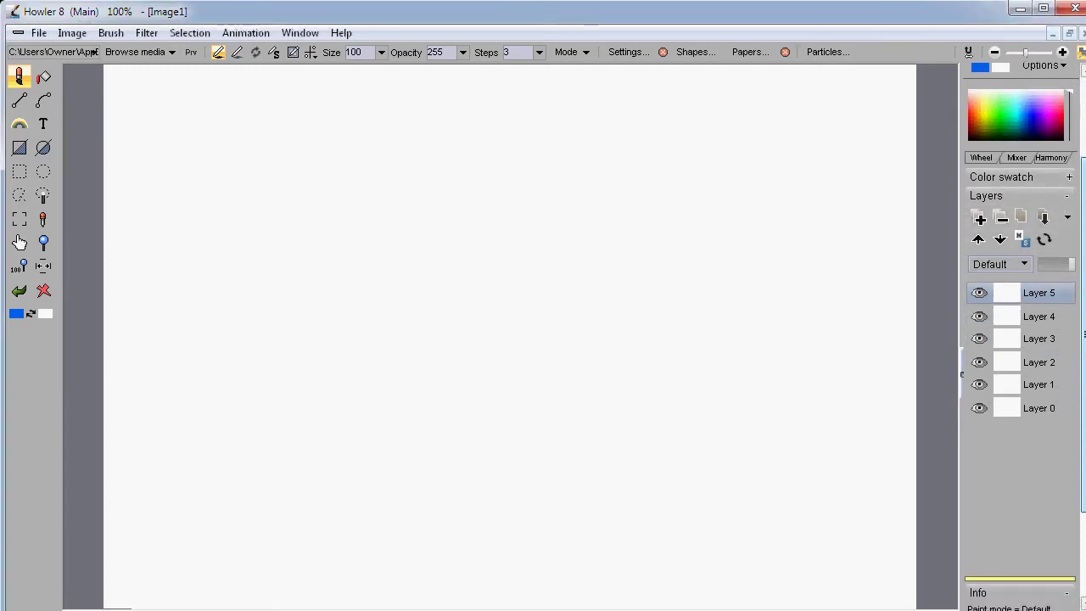
left_click_drag(1009, 559, 1008, 532)
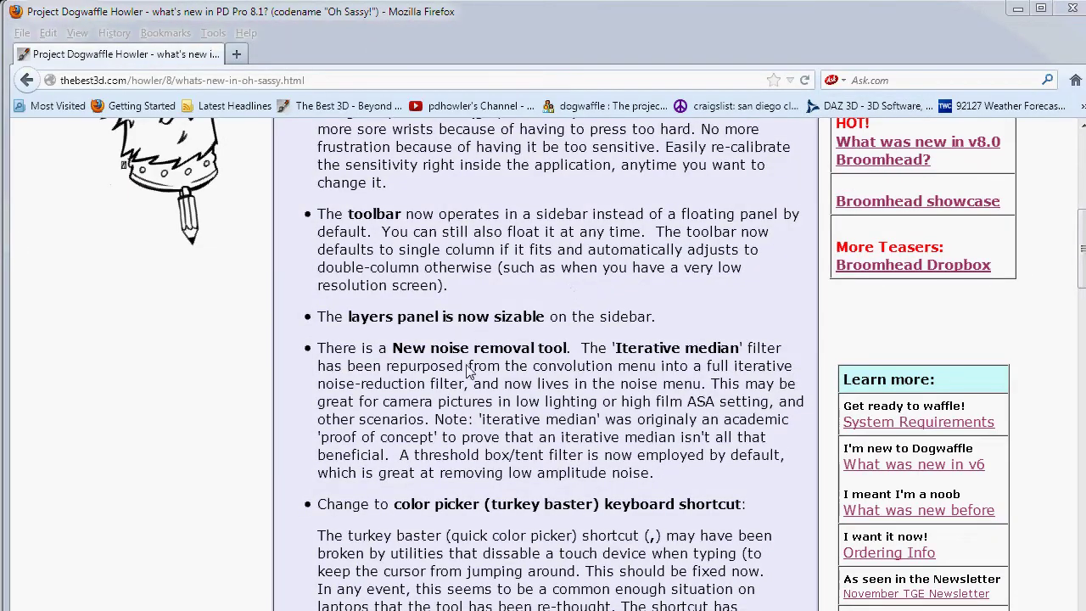
Go through the New noise removal tool paragraph on the PD Pro 8.1 what's-new page in Firefox
left_click_drag(352, 356, 697, 475)
left_click(570, 367)
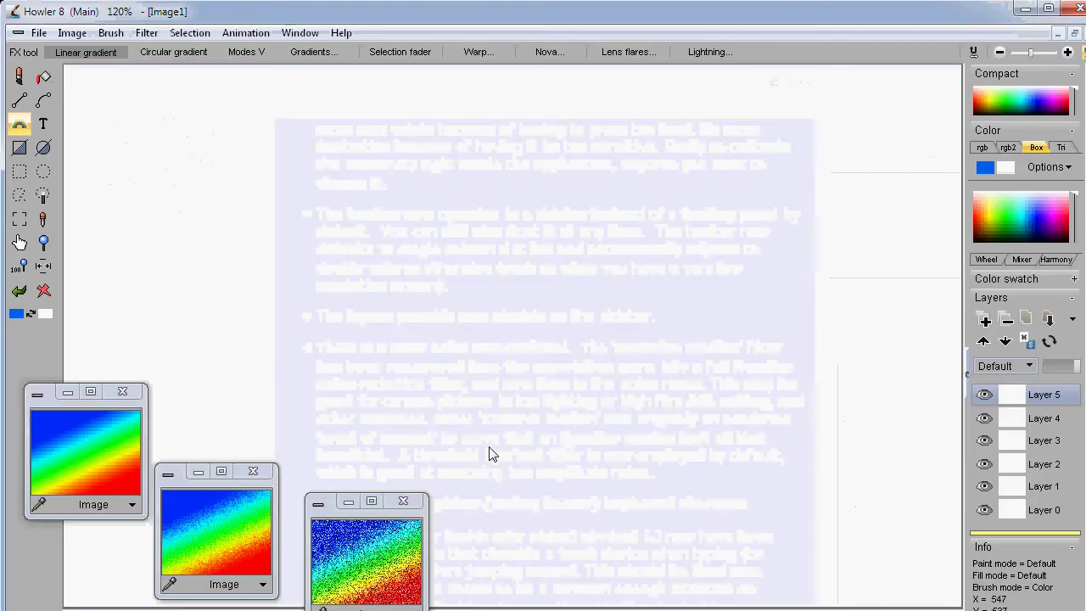
Switch back to Howler and apply the Color noise filter to the blank Layer 5
left_click(145, 33)
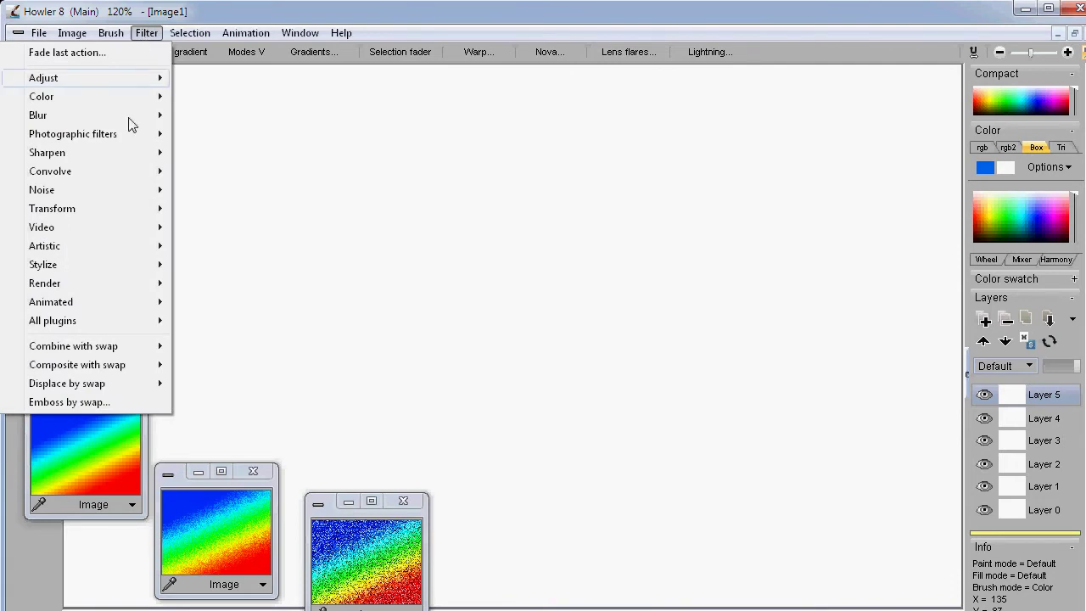
mouse_move(68, 193)
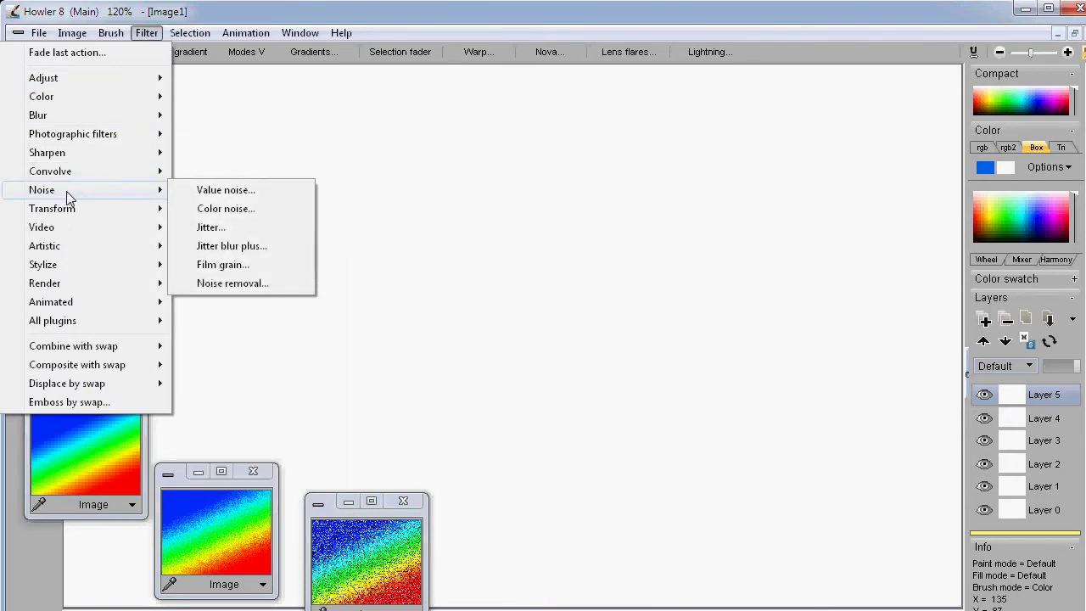
left_click(226, 208)
left_click_drag(497, 310, 575, 312)
left_click(512, 368)
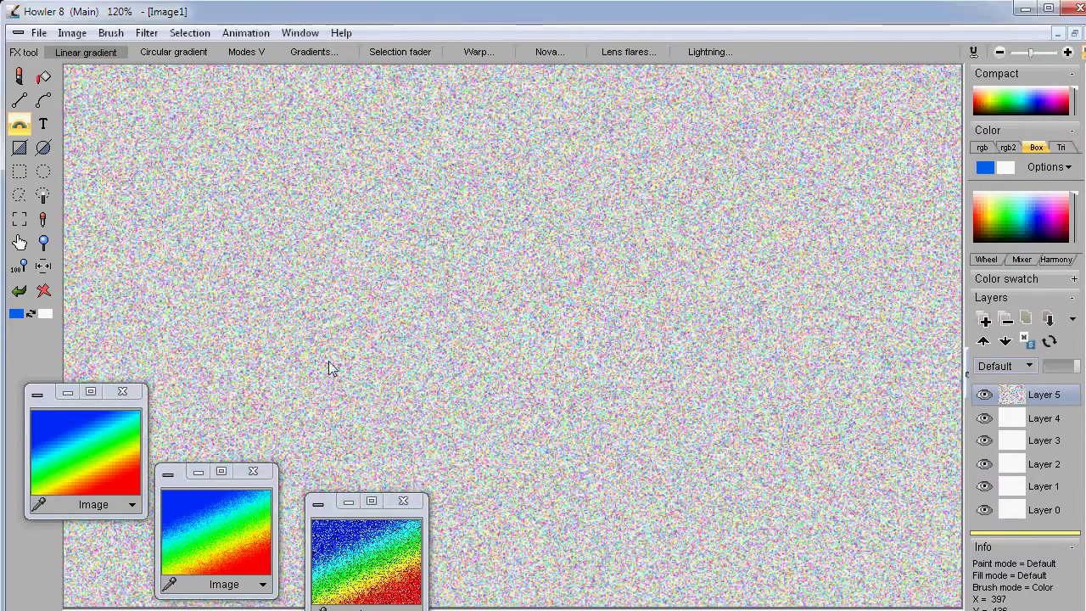
Load the clean stored rainbow gradient into Layer 5, apply the Jitter filter and inspect the result up close
left_click(71, 430)
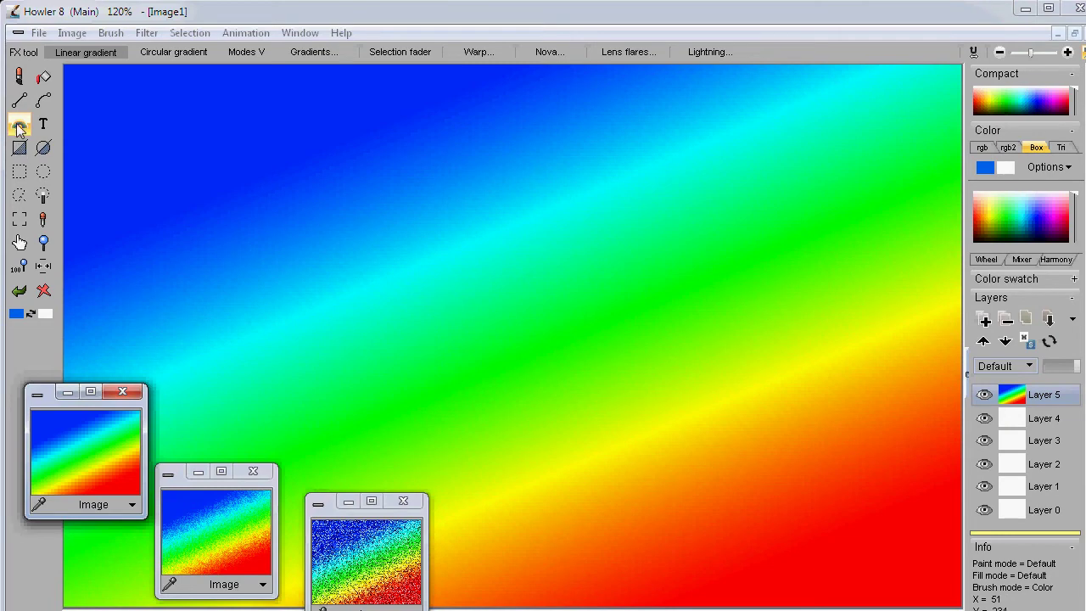
left_click_drag(511, 171, 144, 420)
left_click(151, 34)
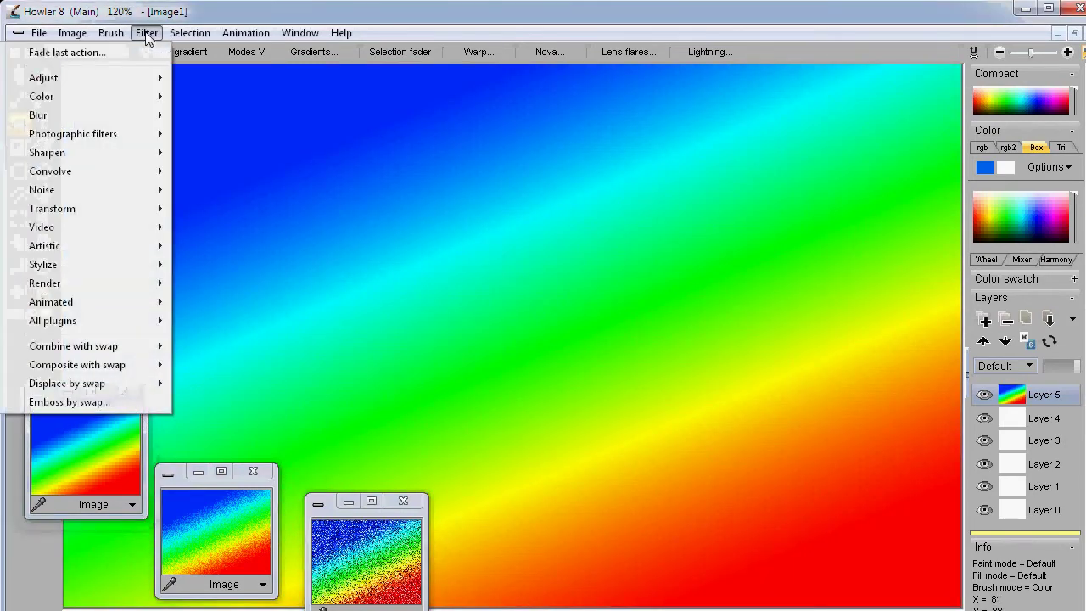
mouse_move(128, 192)
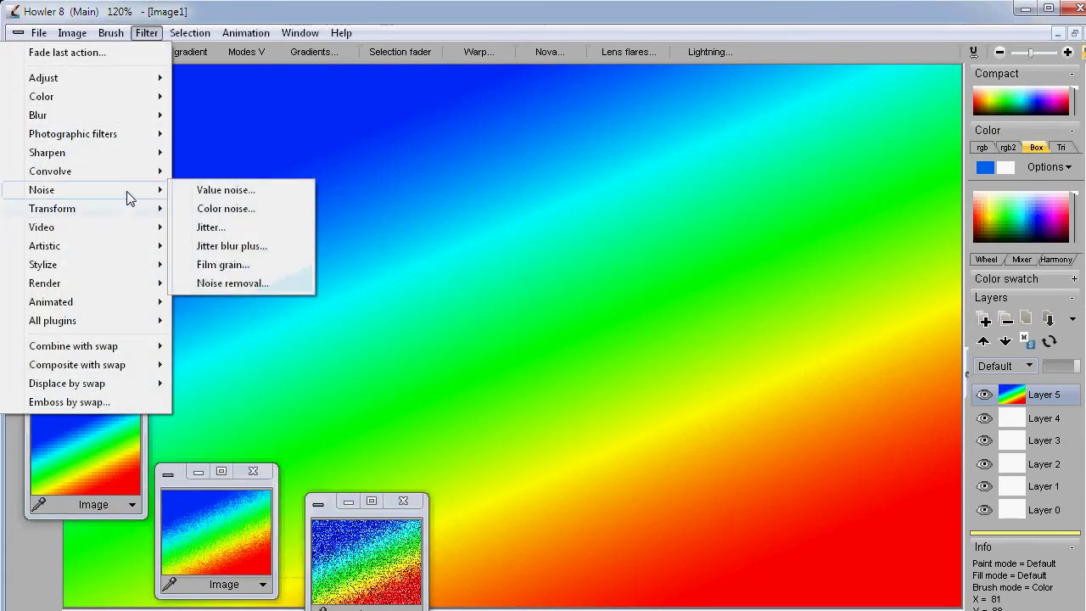
left_click(238, 229)
left_click_drag(537, 302, 581, 302)
left_click(510, 356)
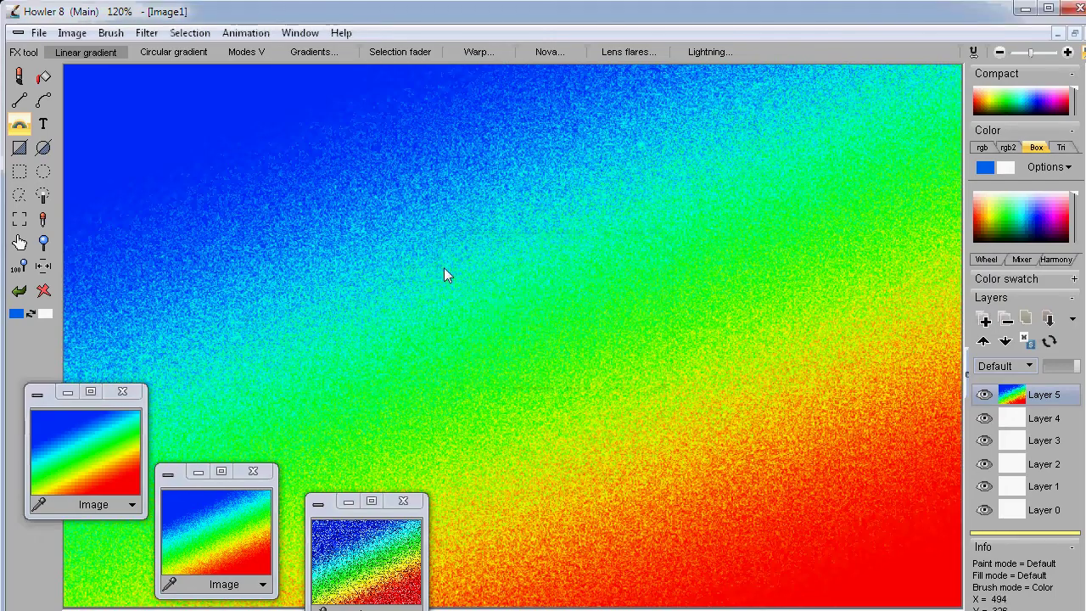
scroll(465, 274, "up", 5)
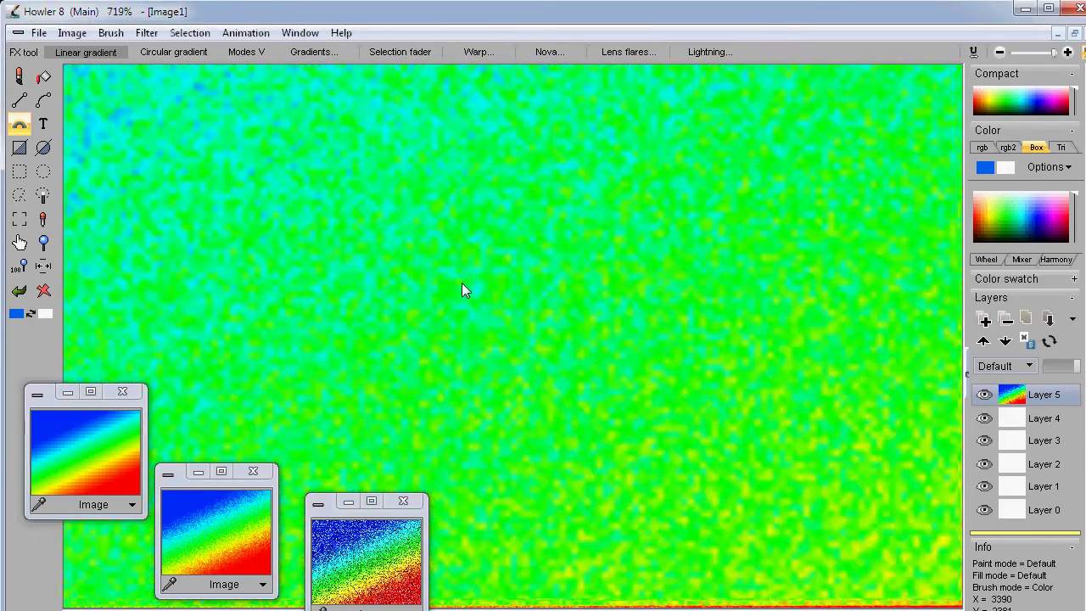
scroll(462, 283, "down", 5)
scroll(449, 283, "down", 1)
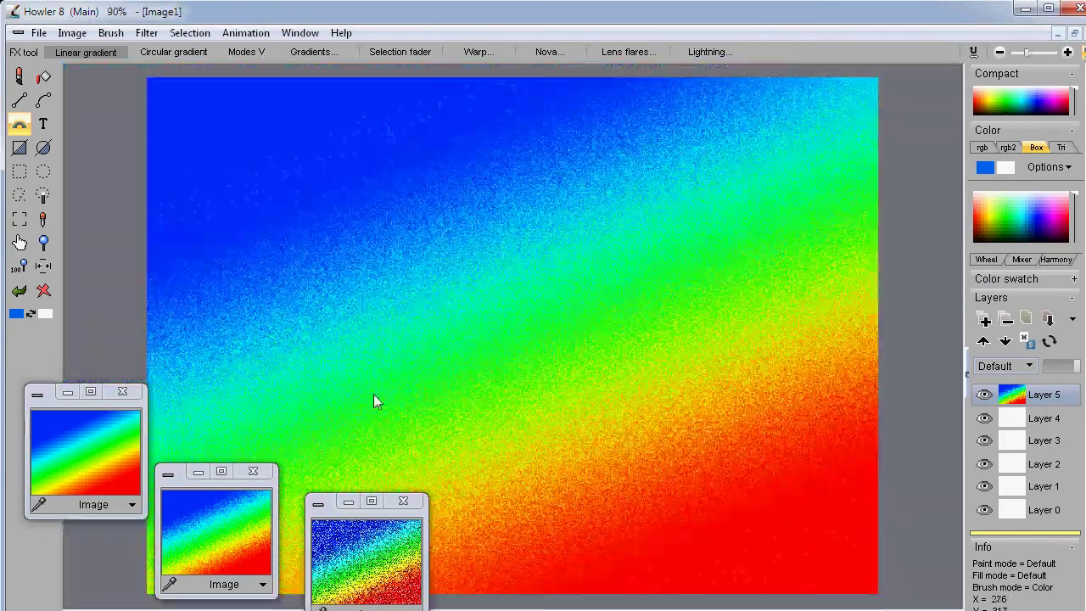
Load the lightly noisy, heavily noisy and clean stored gradient images onto the canvas in turn
left_click(212, 526)
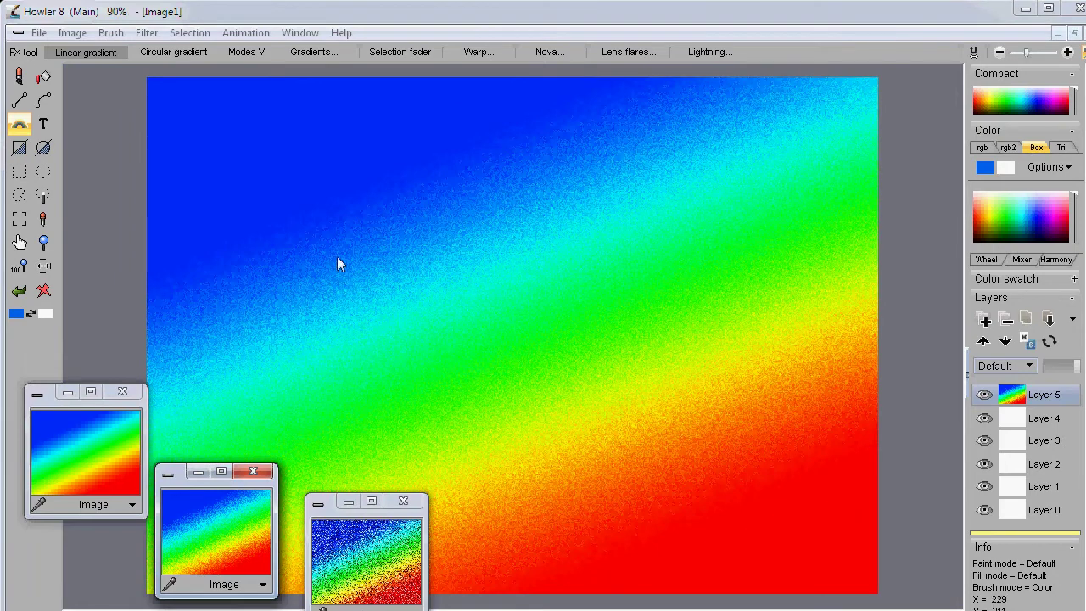
left_click(372, 554)
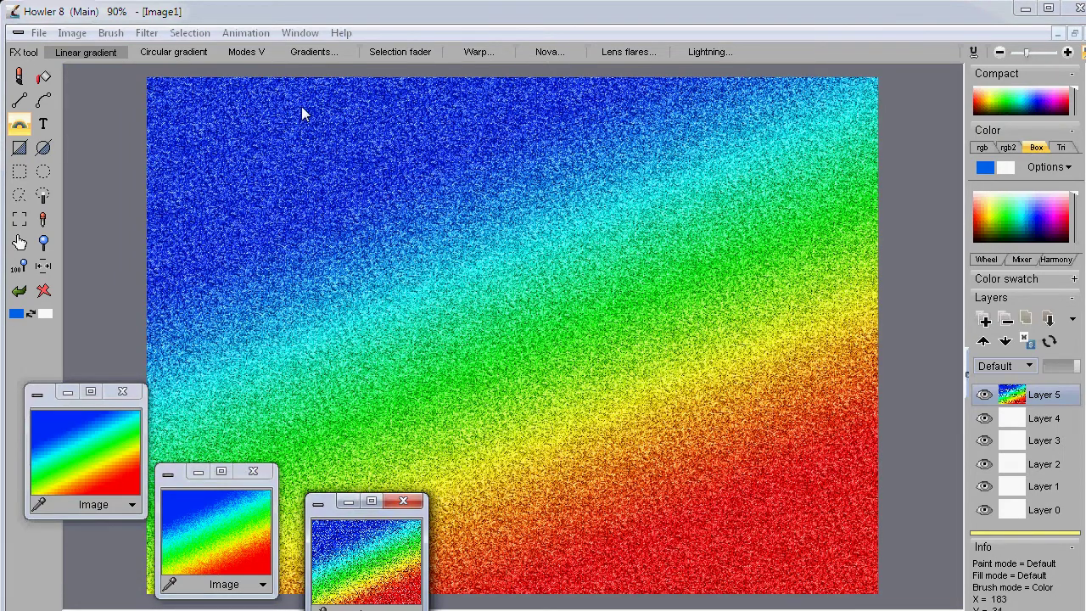
left_click(110, 442)
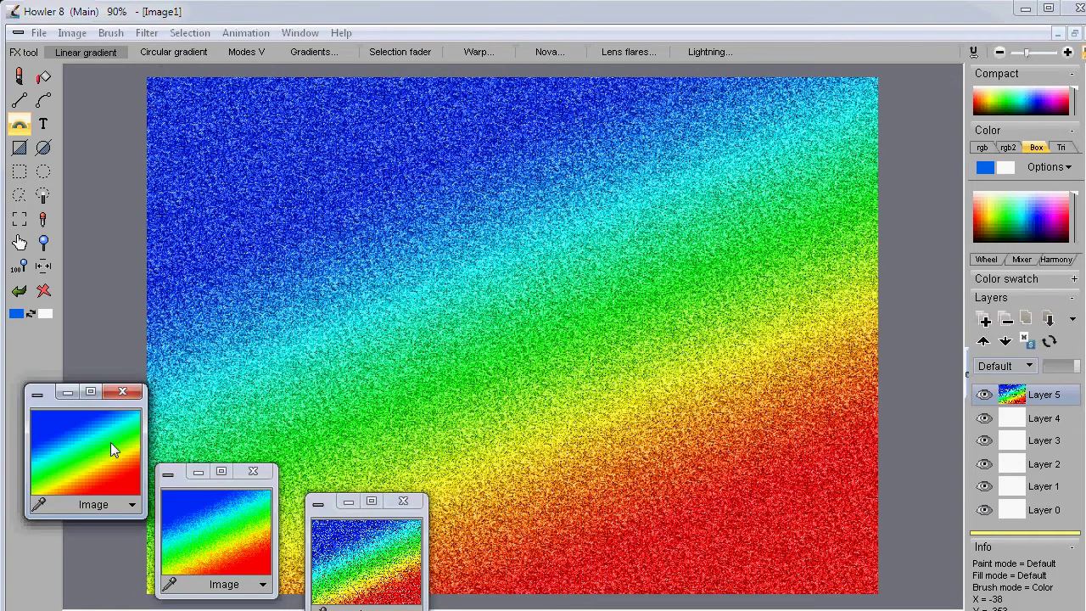
Apply the Film grain filter to the clean gradient with its preset levels and inspect the grain up close
left_click(146, 34)
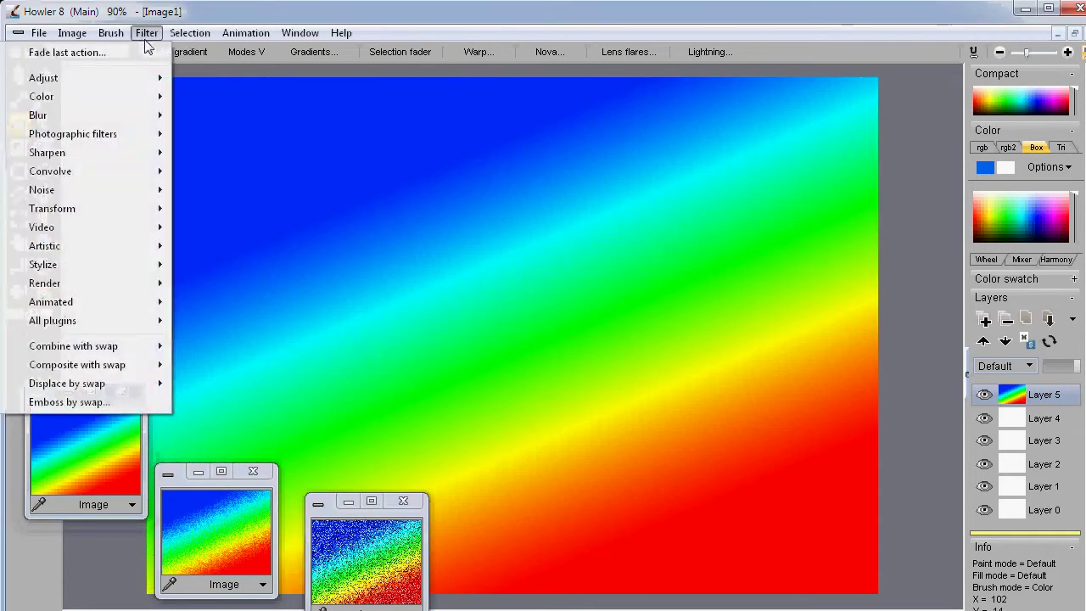
mouse_move(116, 231)
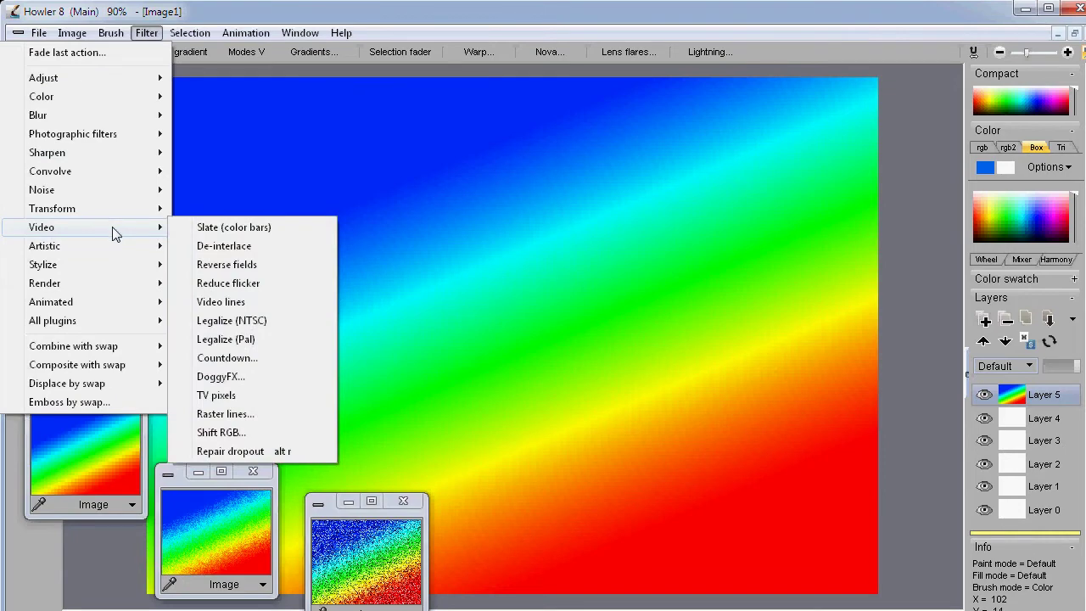
mouse_move(24, 193)
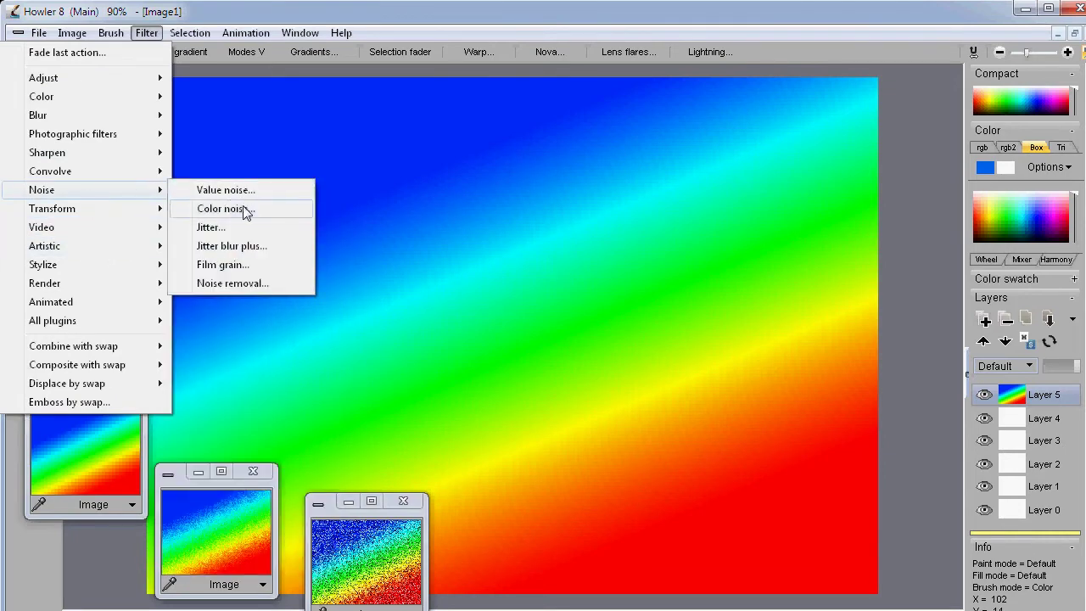
left_click(222, 264)
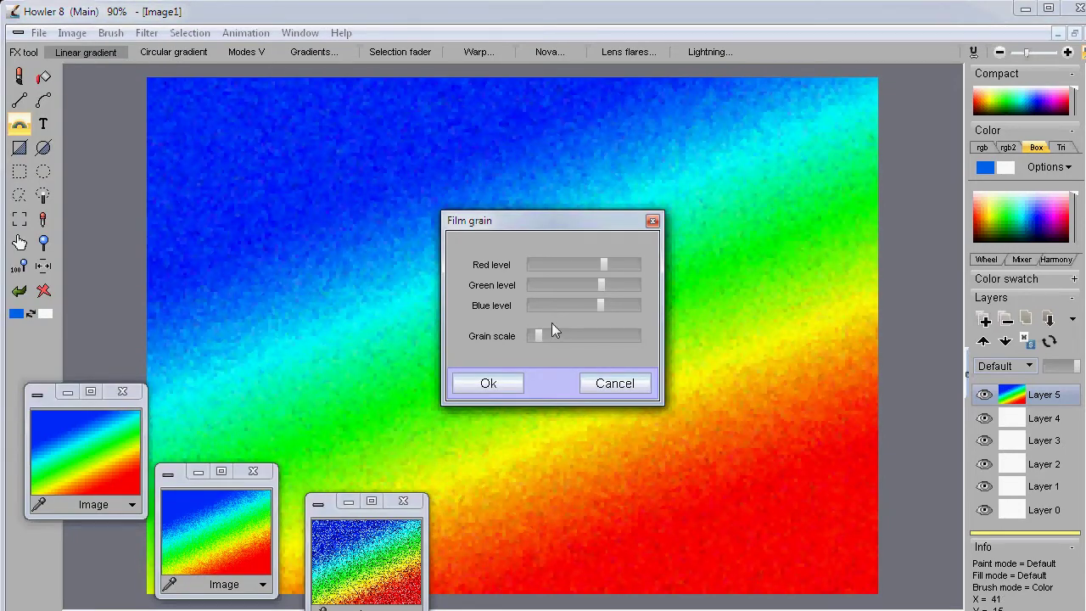
left_click(502, 384)
scroll(466, 212, "up", 5)
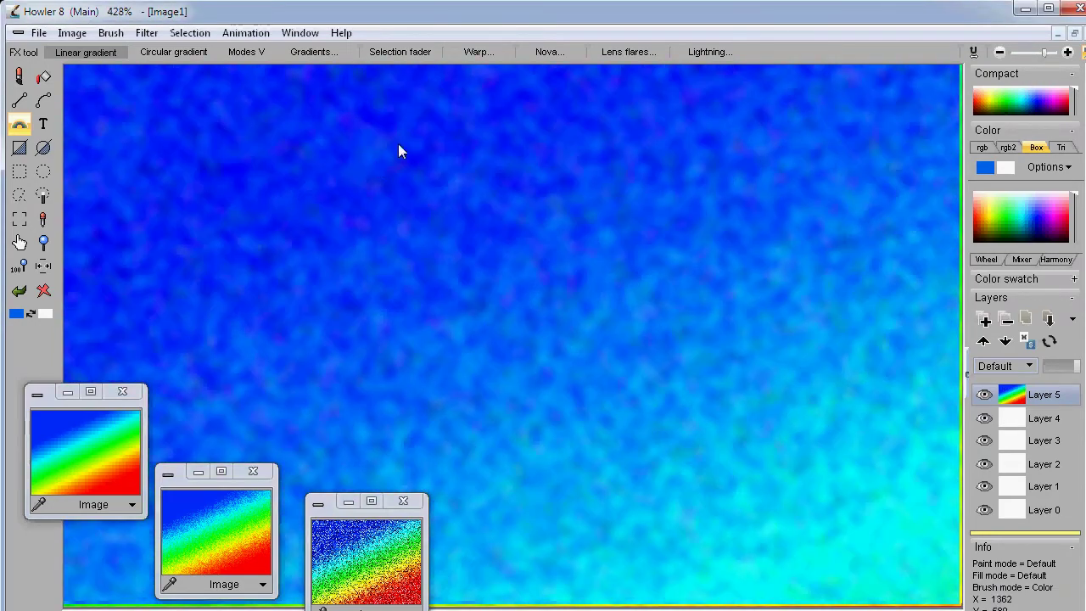
scroll(584, 312, "down", 6)
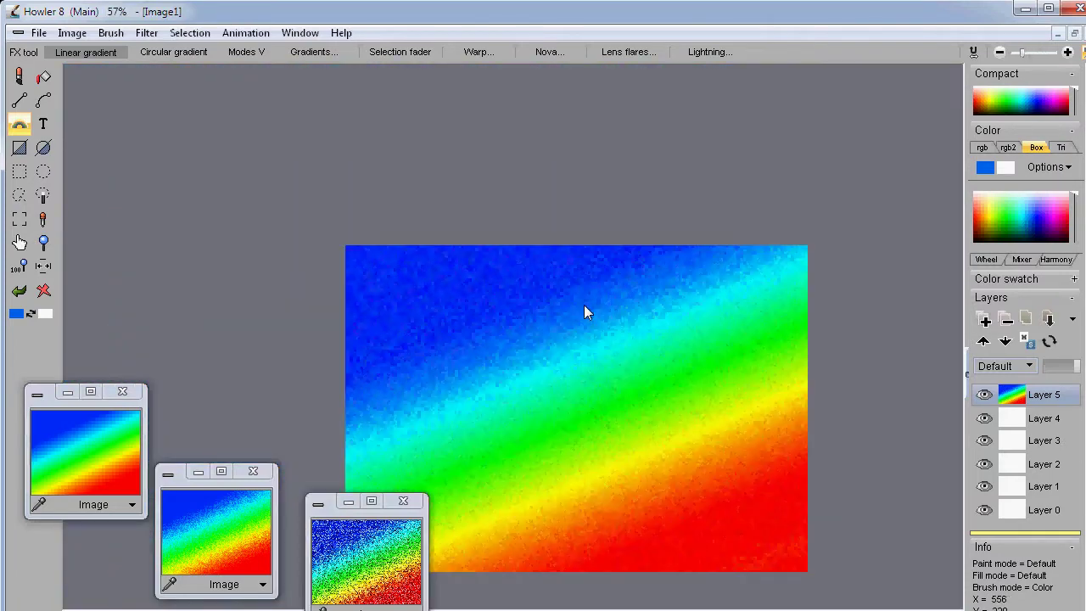
left_click_drag(555, 403, 455, 302)
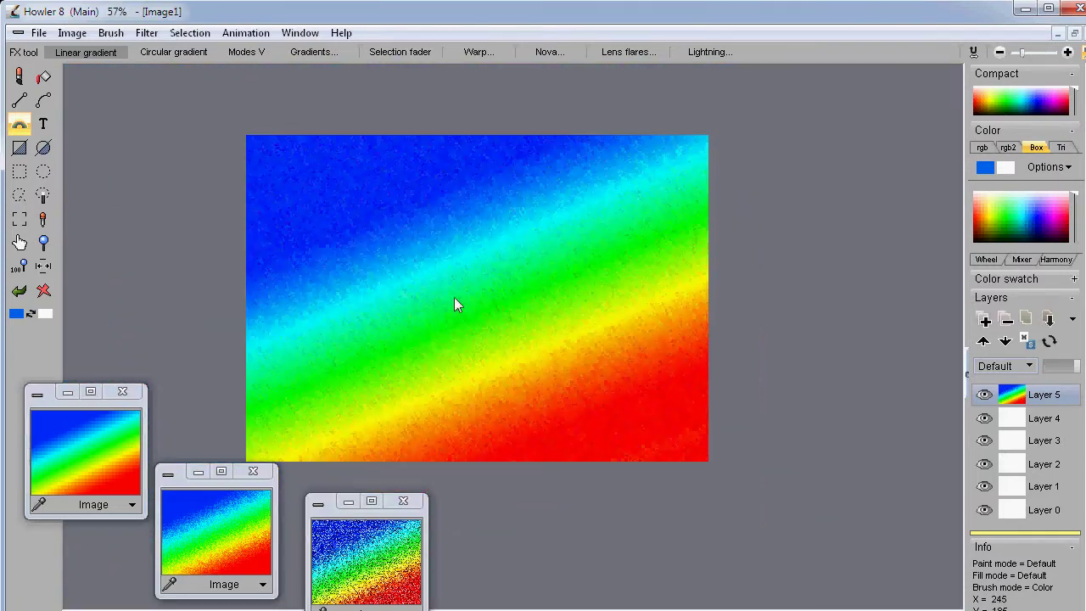
Load the heavily noisy stored gradient onto the canvas and open the Noise removal filter for it
left_click(400, 560)
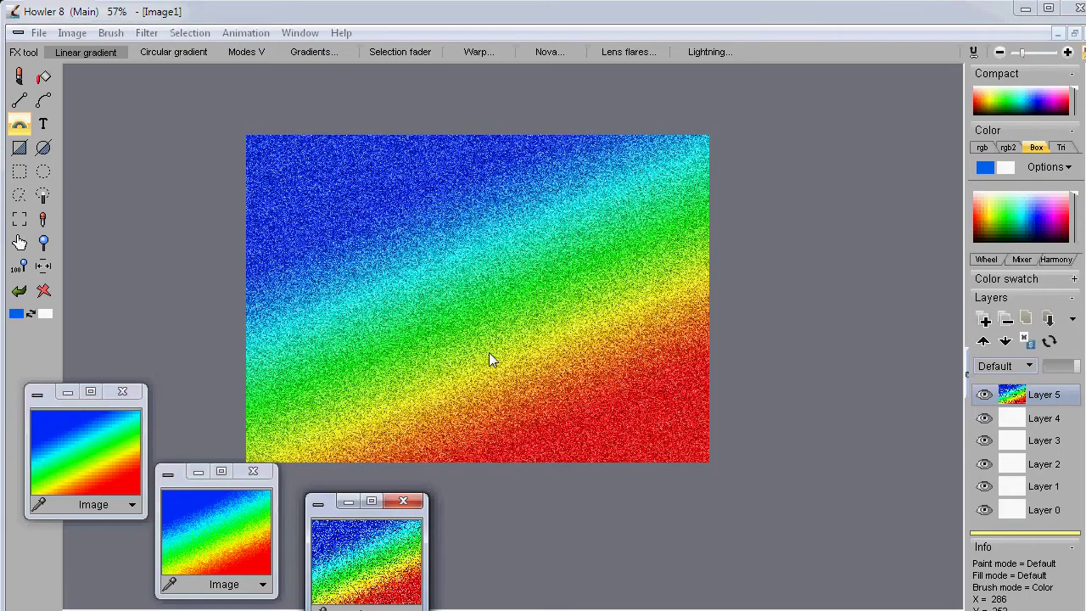
scroll(436, 290, "up", 2)
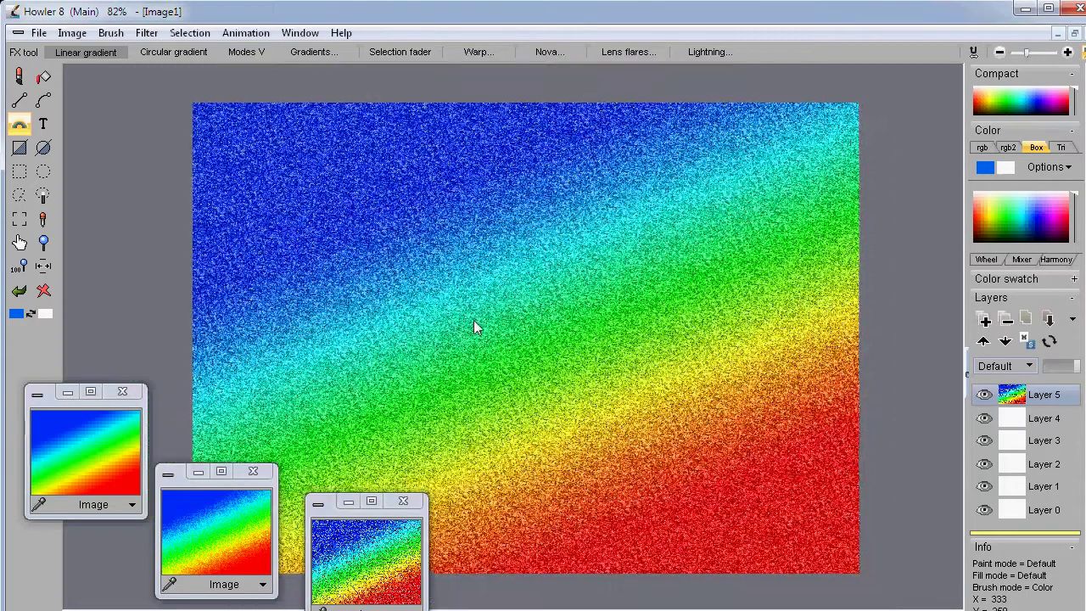
left_click(142, 35)
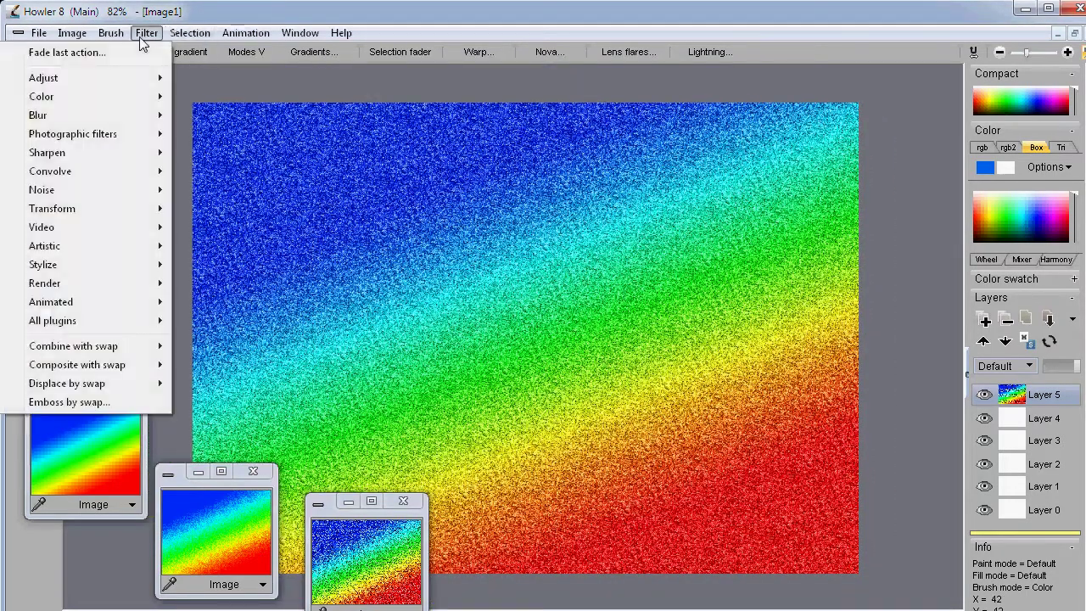
mouse_move(106, 197)
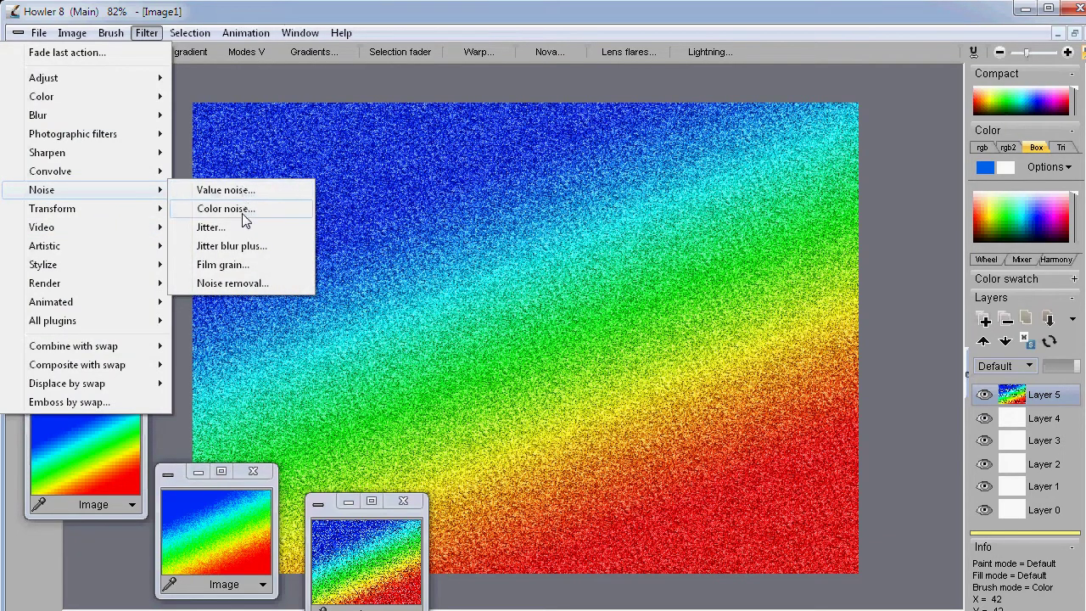
left_click(219, 287)
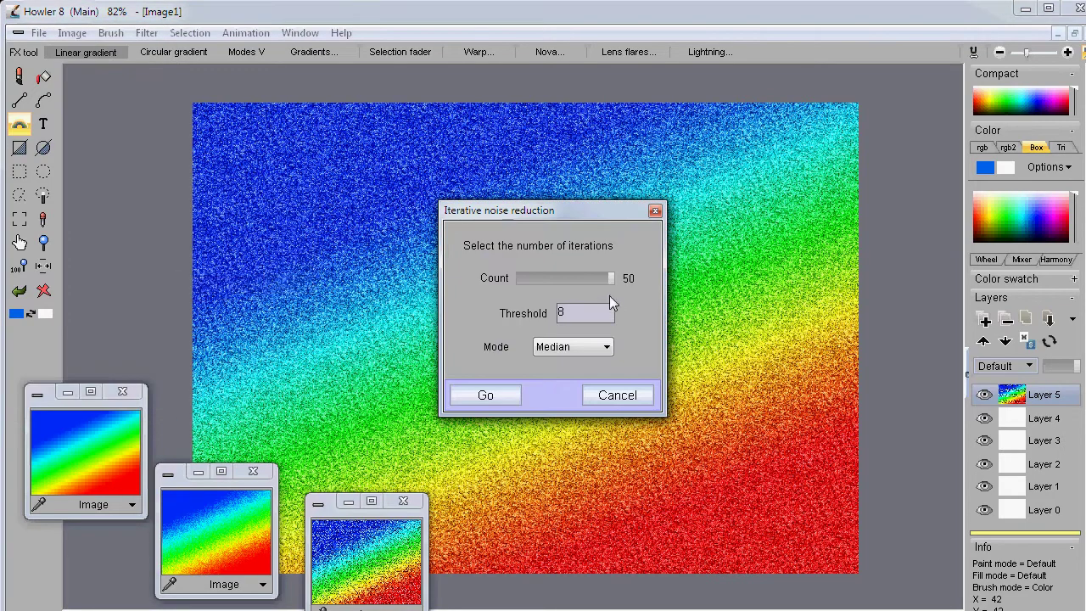
Apply the iterative noise reduction with a count of 50, a threshold of 8 and Median mode
left_click_drag(565, 281, 565, 282)
double_click(595, 317)
type("3")
left_click(607, 347)
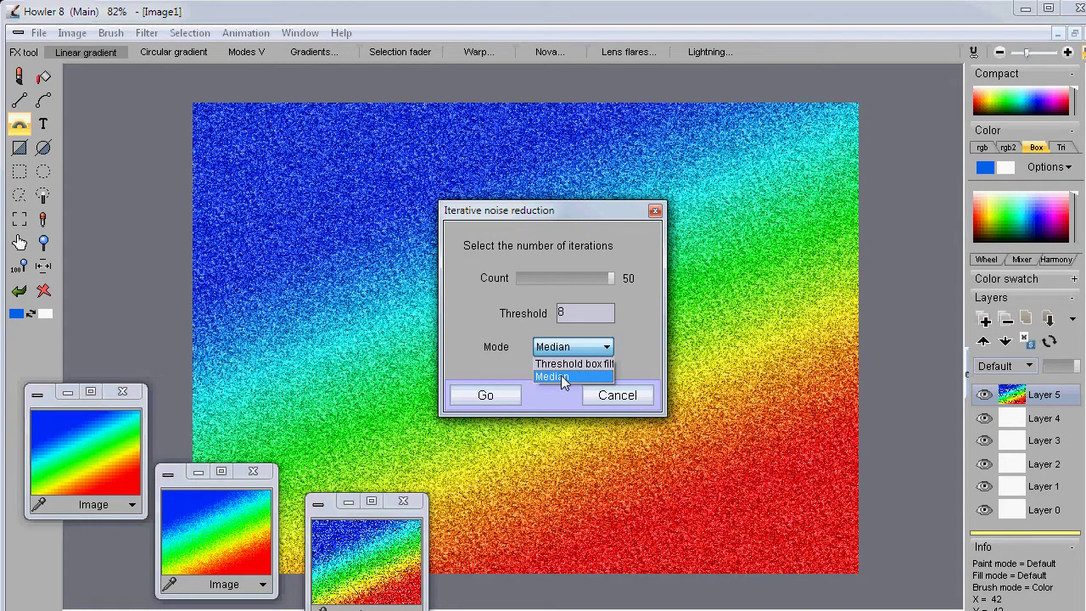
left_click(563, 381)
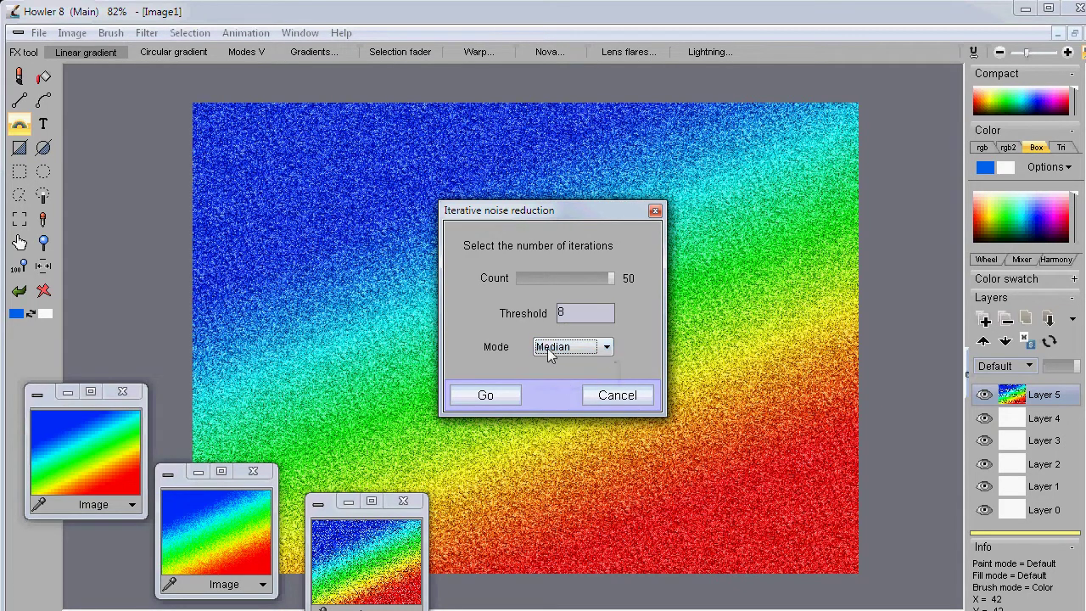
left_click(486, 396)
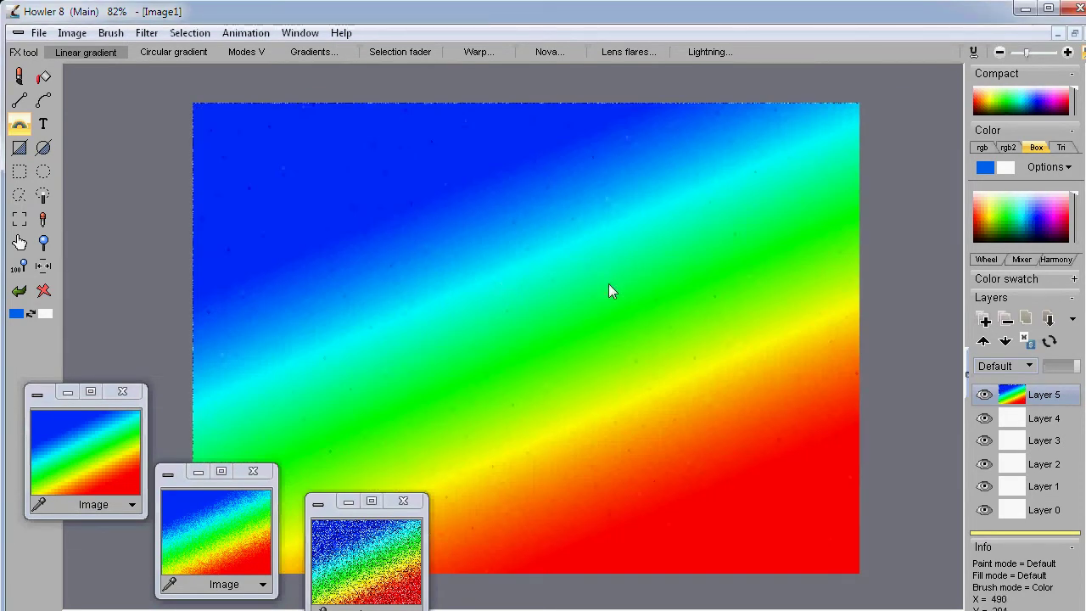
Inspect the denoised gradient up close for leftover specks in the color bands and along the image edges
mouse_move(500, 296)
left_mouse_down()
mouse_move(604, 429)
mouse_move(536, 380)
mouse_move(490, 299)
left_mouse_up()
scroll(735, 328, "up", 5)
scroll(742, 330, "down", 4)
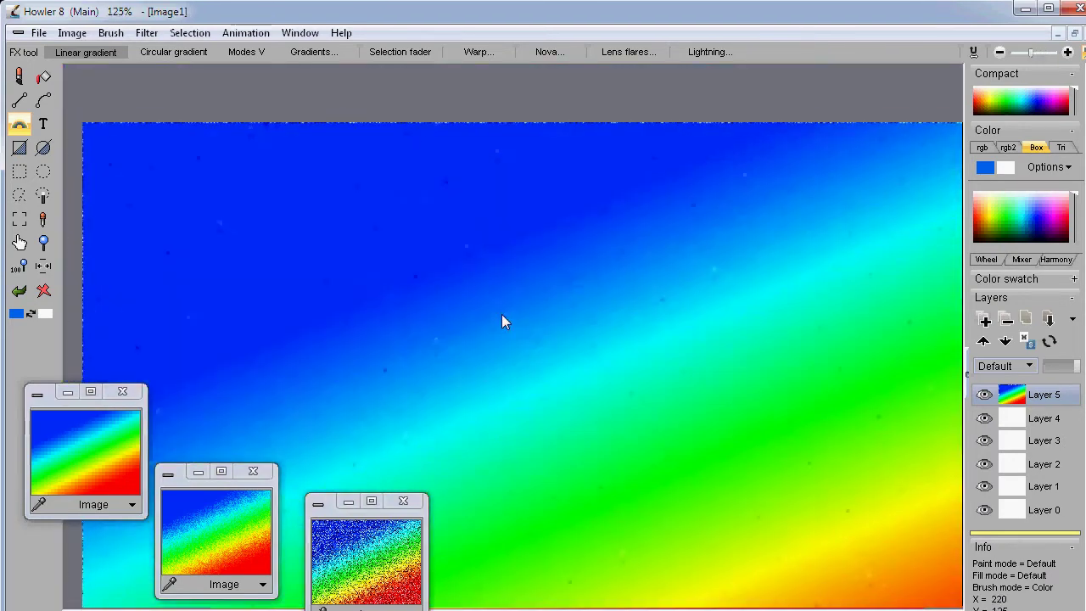
left_click_drag(633, 366, 537, 257)
scroll(600, 289, "down", 3)
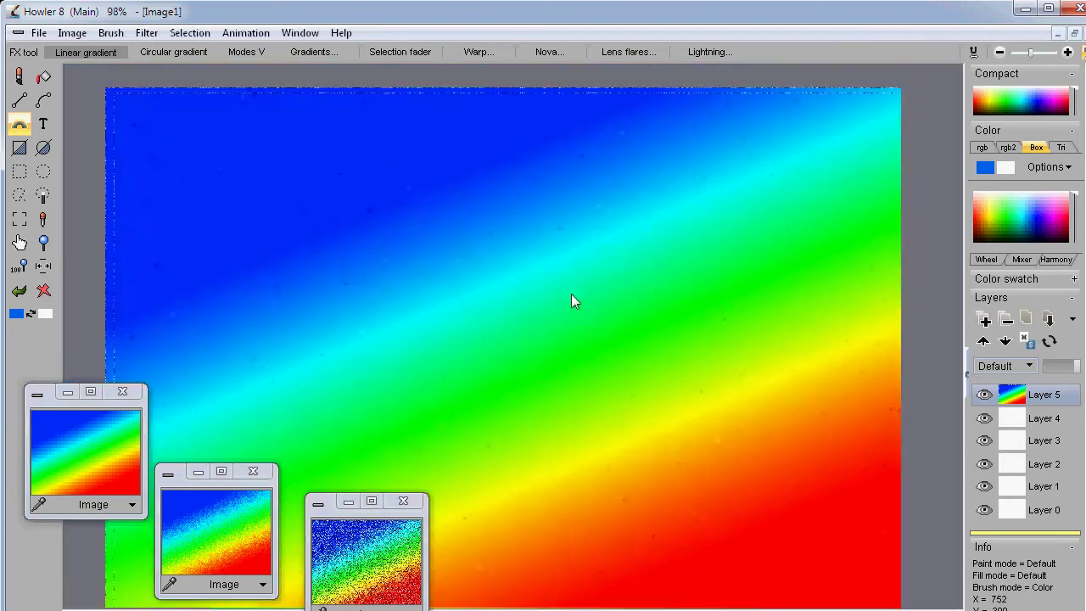
scroll(576, 304, "up", 2)
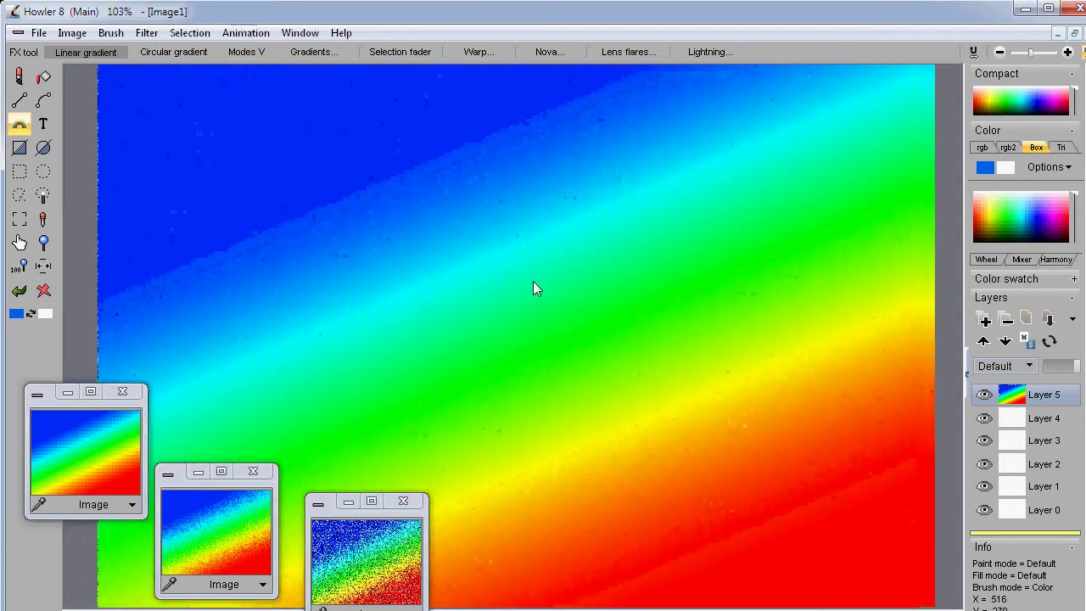